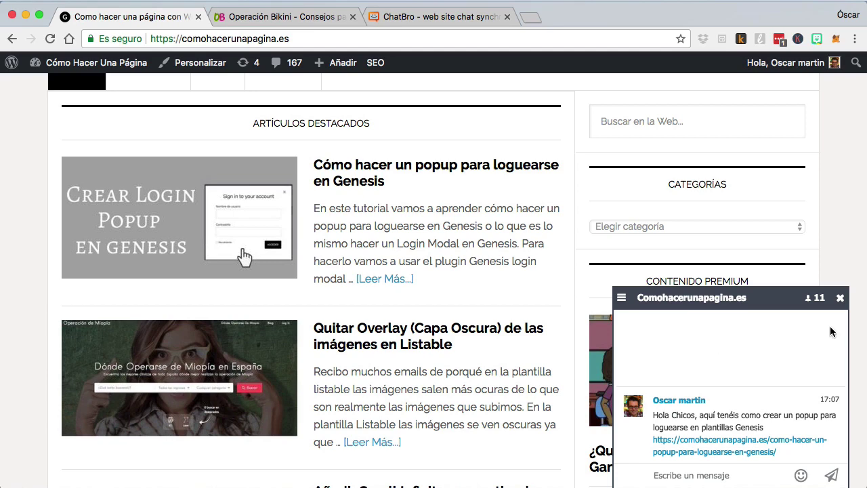
Step: Collapse the chat on comohacerunapagina.es and open the page for adding new plugins in the Operación Bikini site's WordPress dashboard
{"action": "left_click", "coordinate": [840, 298]}
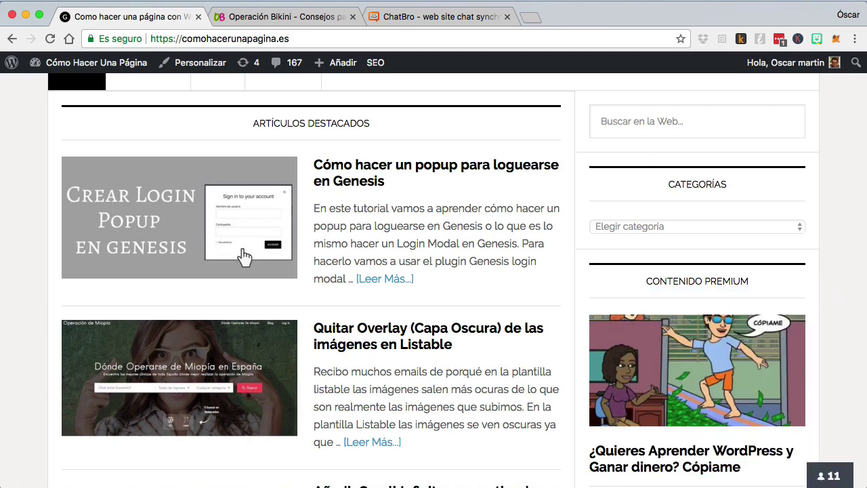
{"action": "left_click", "coordinate": [280, 17]}
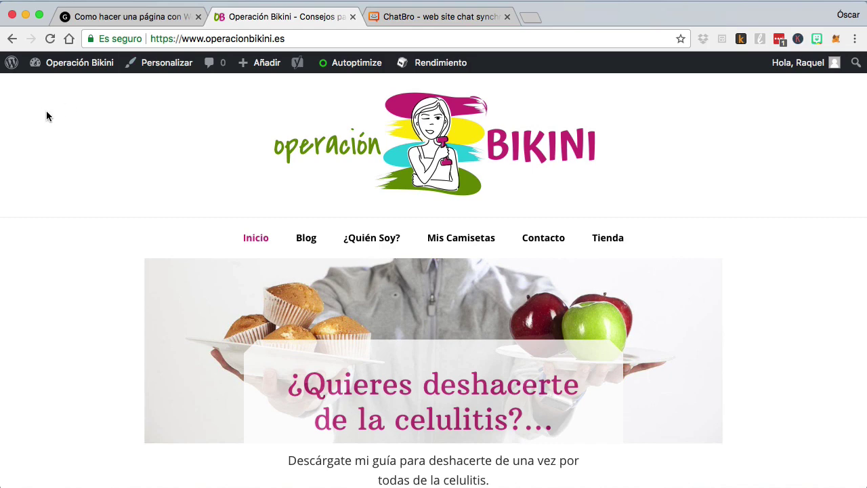
{"action": "mouse_move", "coordinate": [68, 70]}
{"action": "left_click", "coordinate": [60, 87]}
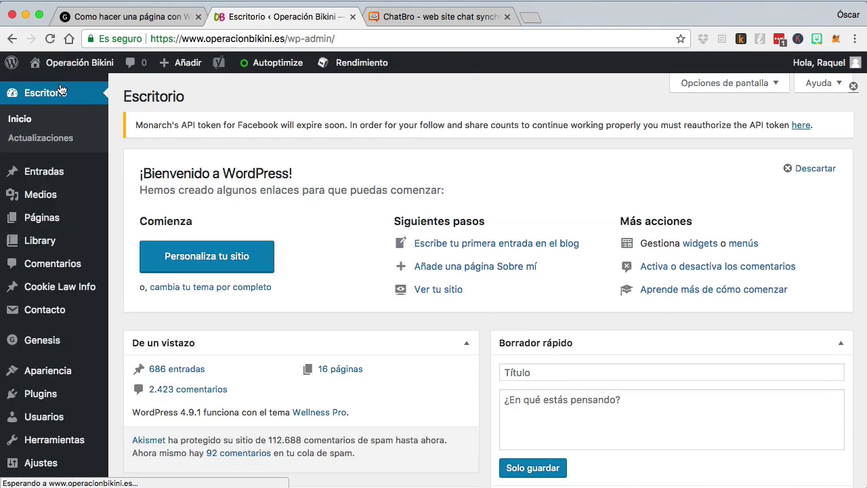
{"action": "mouse_move", "coordinate": [52, 395]}
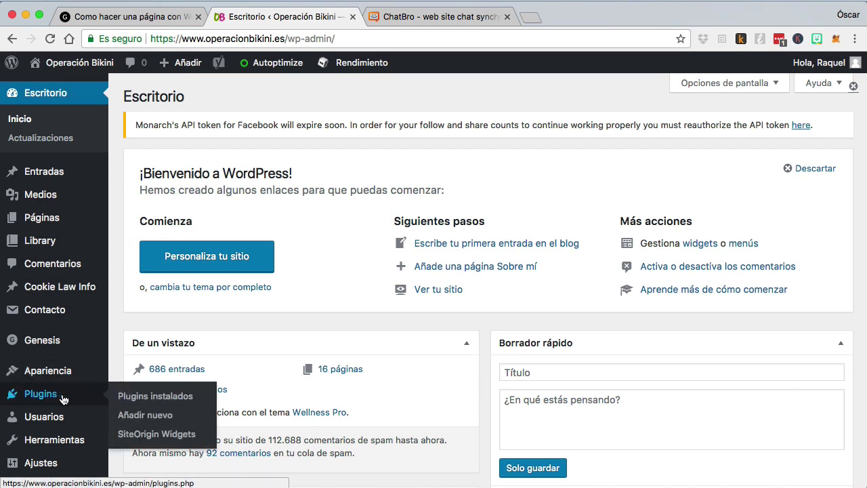
{"action": "left_click", "coordinate": [156, 420]}
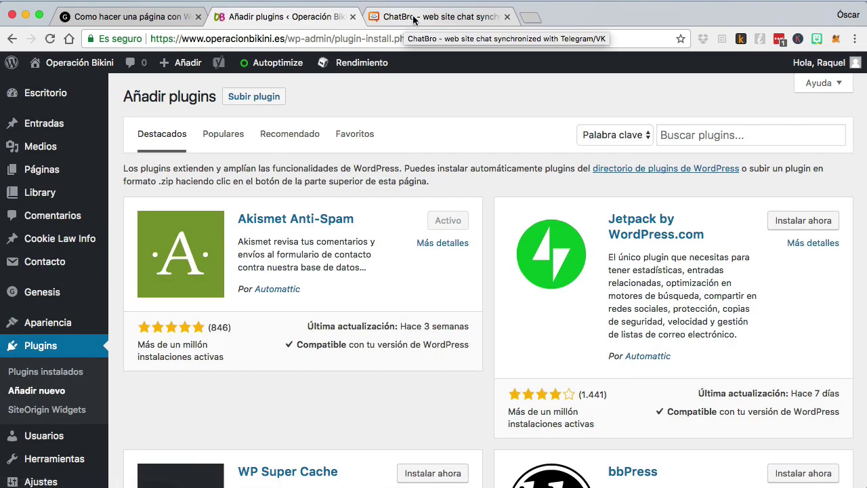
Step: Find the plugin "chatbro", then install and activate Chat Bro – Chat linked with Telegram or VK chat
{"action": "left_click", "coordinate": [726, 135]}
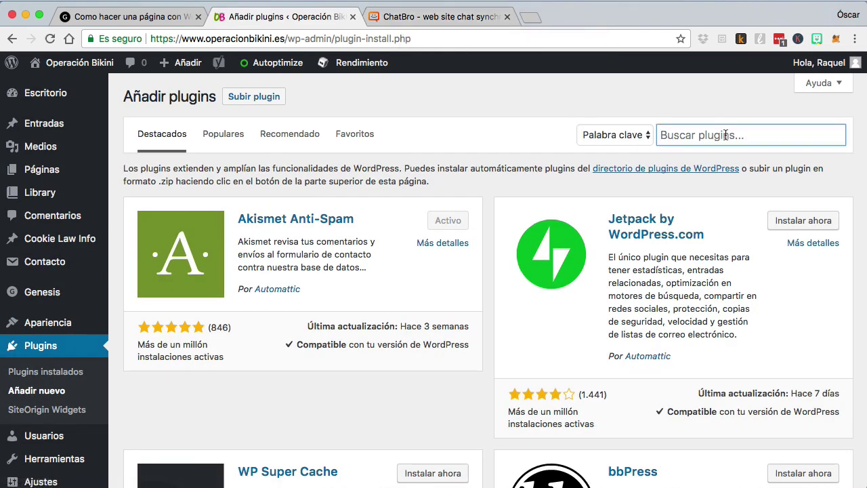
{"action": "type", "text": "chatbro"}
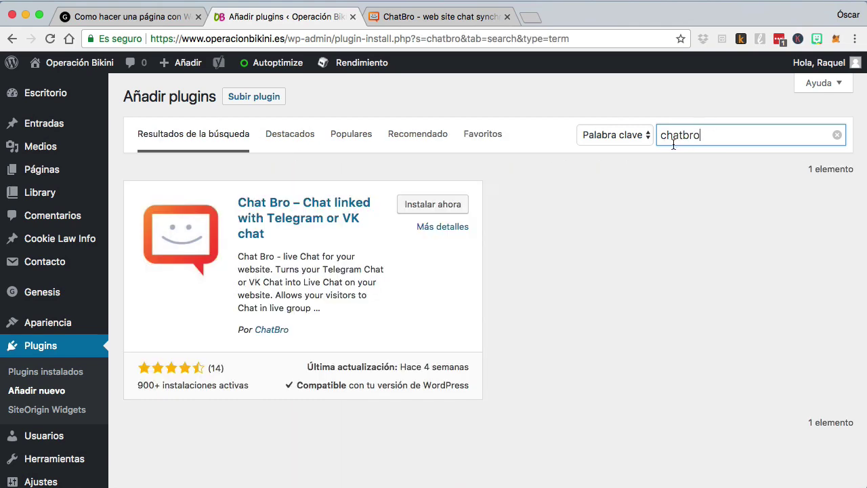
{"action": "left_click", "coordinate": [430, 209]}
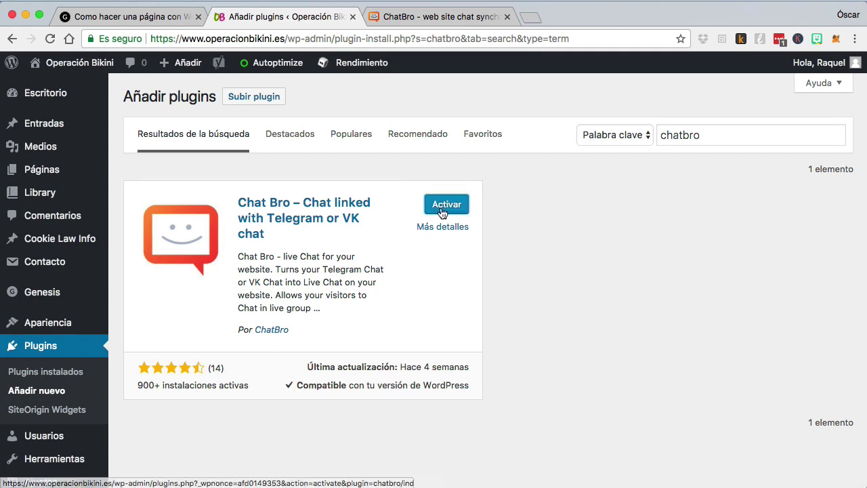
{"action": "left_click", "coordinate": [445, 205]}
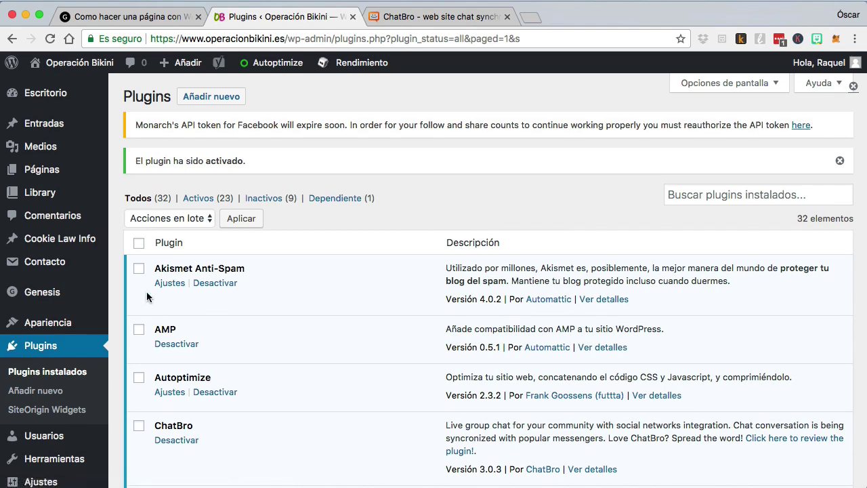
Step: Open the ChatBro plugin's settings page in the WordPress dashboard
{"action": "scroll", "coordinate": [100, 288], "scroll_direction": "down", "scroll_amount": 3}
{"action": "scroll", "coordinate": [99, 289], "scroll_direction": "down", "scroll_amount": 4}
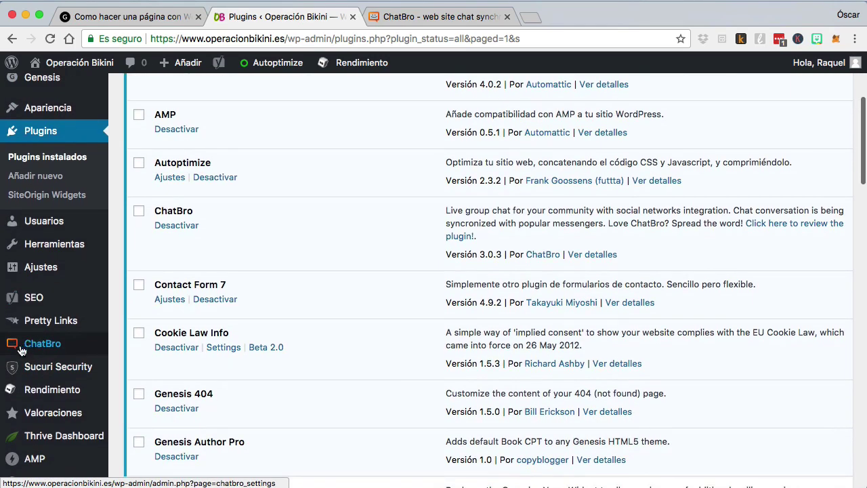
{"action": "left_click", "coordinate": [42, 346]}
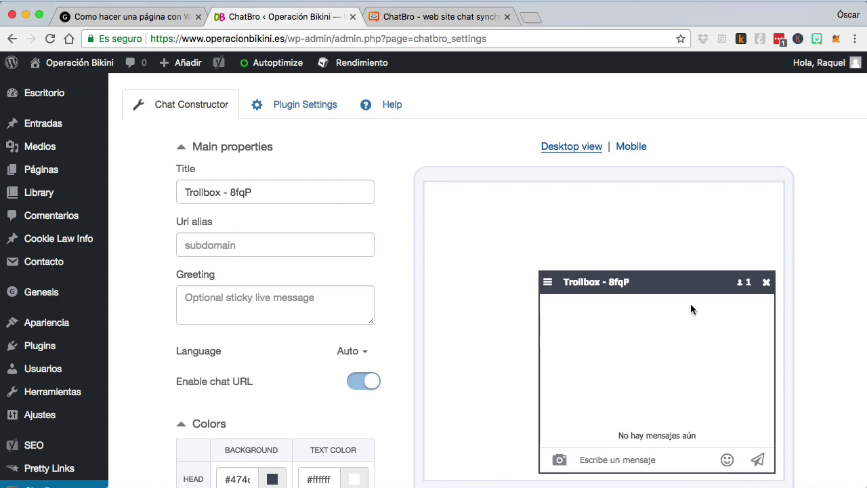
Step: Open the Operación Bikini website in a new browser tab to check the chat on its front page
{"action": "scroll", "coordinate": [696, 297], "scroll_direction": "down", "scroll_amount": 1}
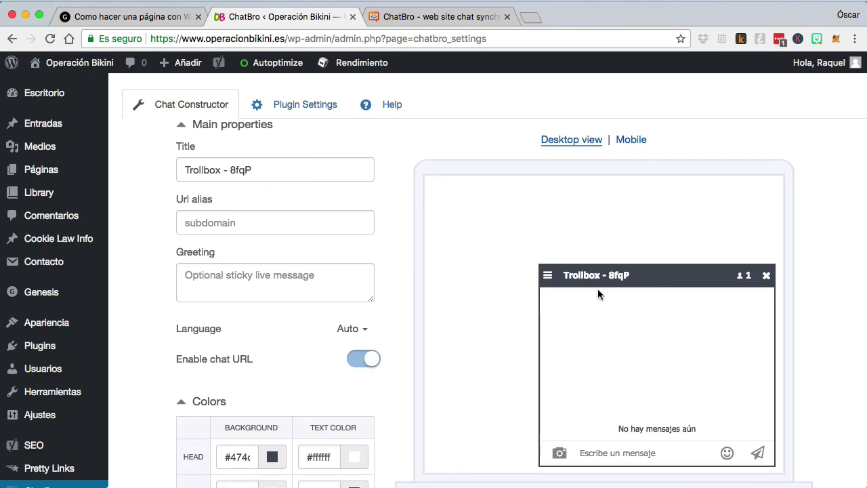
{"action": "mouse_move", "coordinate": [73, 63]}
{"action": "right_click", "coordinate": [66, 82]}
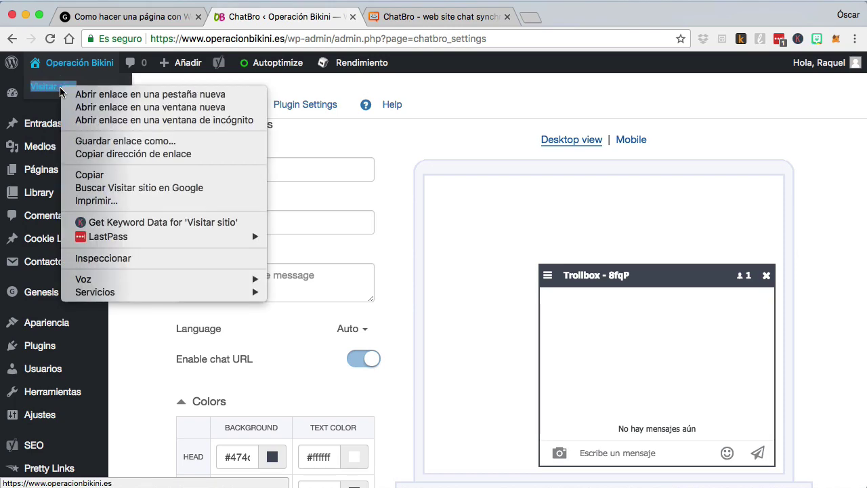
{"action": "left_click", "coordinate": [82, 91]}
{"action": "left_click", "coordinate": [412, 18]}
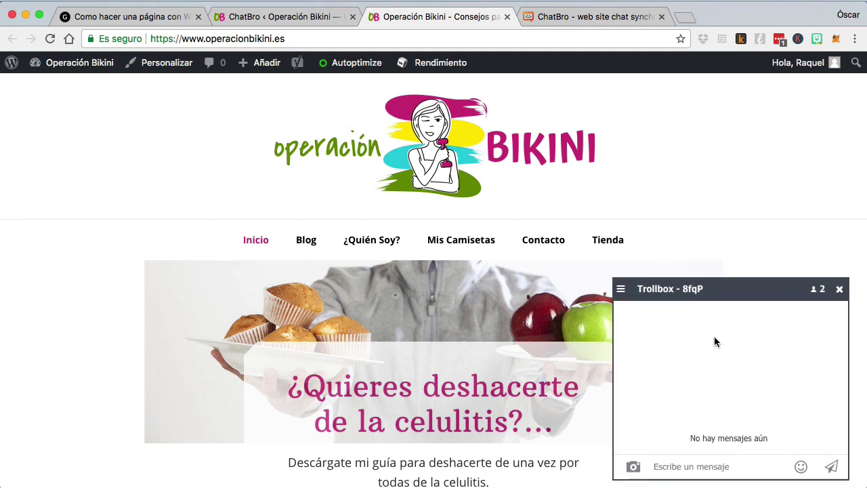
Step: Return to the ChatBro settings in the dashboard and review the chat constructor's properties and preview
{"action": "left_click", "coordinate": [271, 19]}
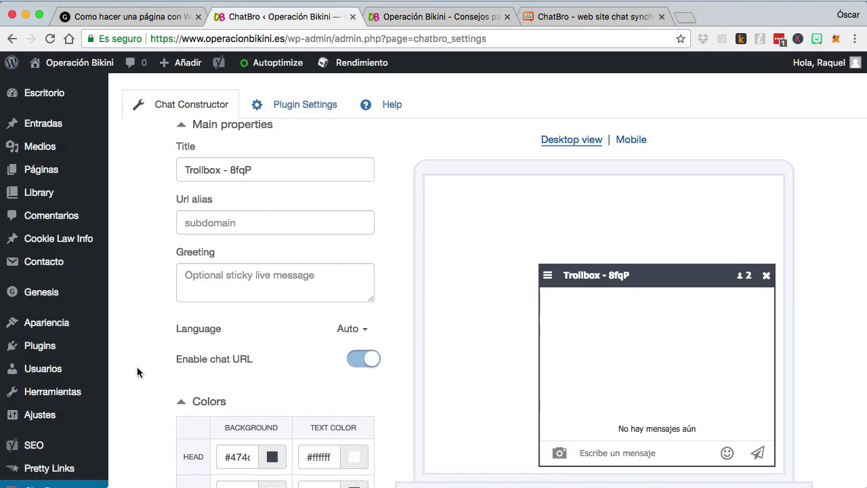
{"action": "scroll", "coordinate": [137, 367], "scroll_direction": "down", "scroll_amount": 3}
{"action": "mouse_move", "coordinate": [33, 430]}
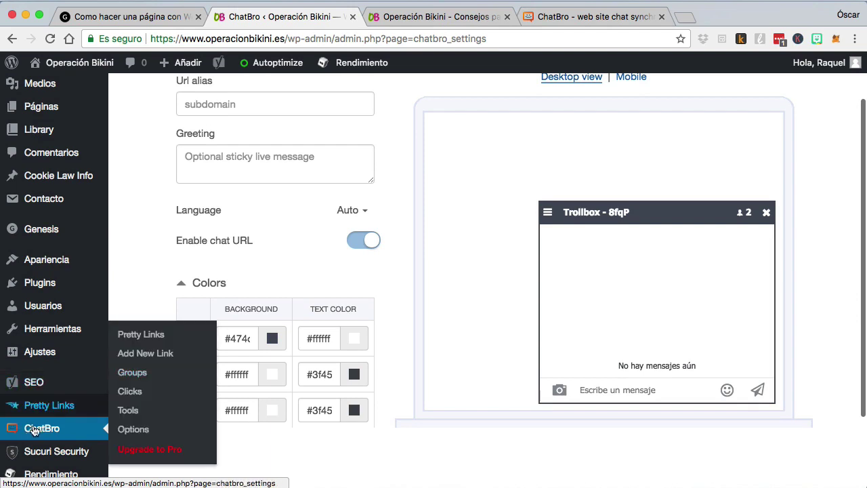
{"action": "scroll", "coordinate": [161, 299], "scroll_direction": "up", "scroll_amount": 3}
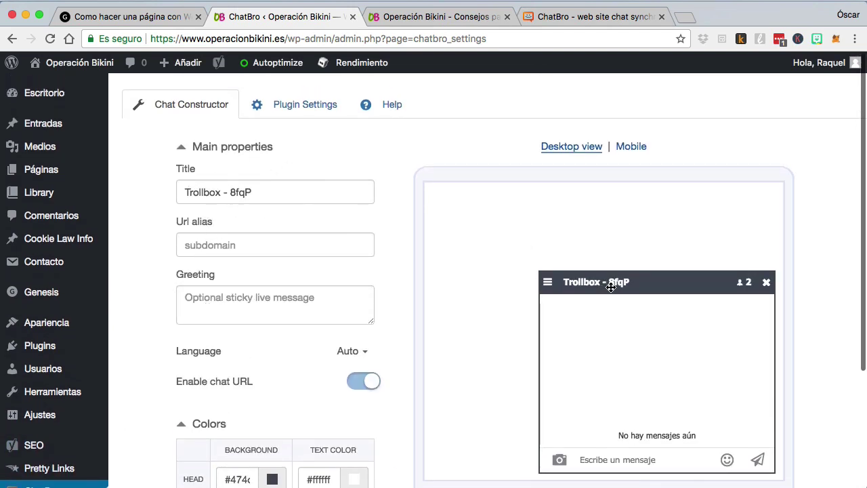
Step: Replace the chat's title with "OperacionBikini.es" in the main properties
{"action": "triple_click", "coordinate": [317, 196]}
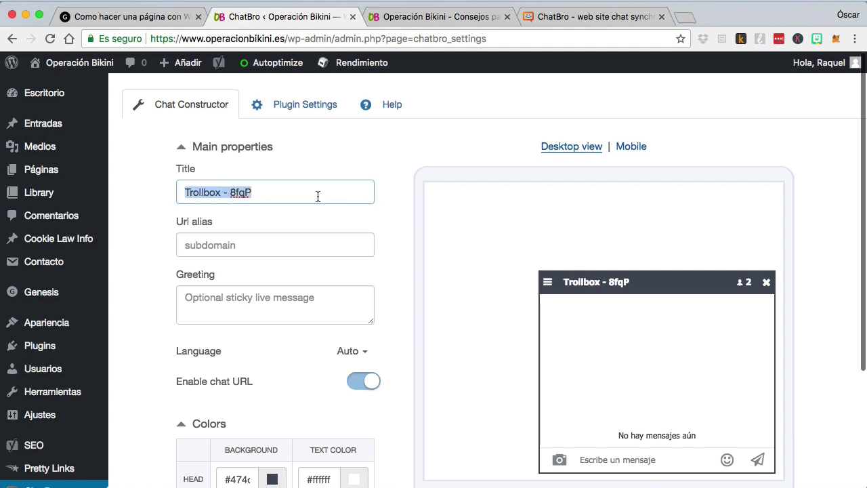
{"action": "type", "text": "Oper"}
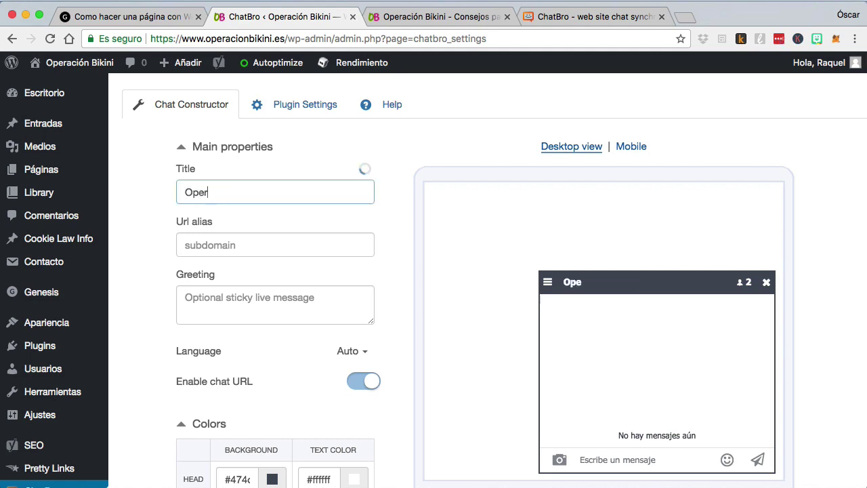
{"action": "type", "text": "acion"}
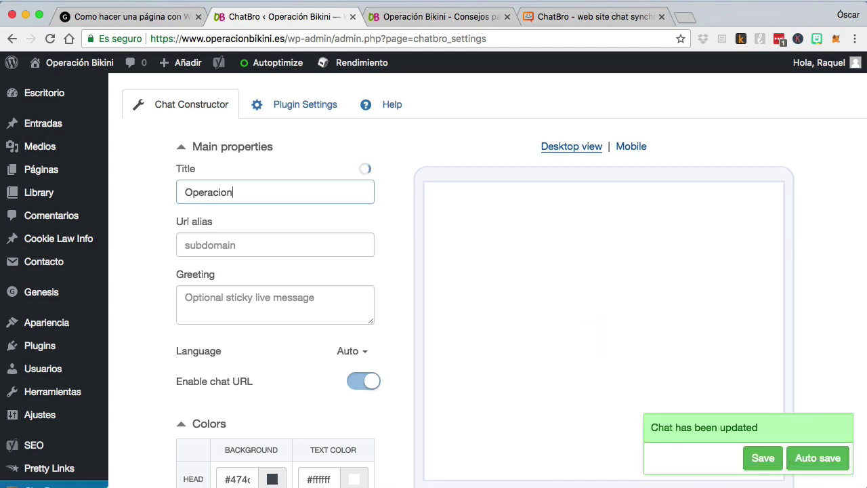
{"action": "key", "text": "BackSpace"}
{"action": "type", "text": "ón Biki"}
{"action": "type", "text": "n"}
{"action": "key", "text": "BackSpace"}
{"action": "key", "text": "BackSpace"}
{"action": "key", "text": "BackSpace"}
{"action": "key", "text": "BackSpace"}
{"action": "key", "text": "BackSpace"}
{"action": "key", "text": "BackSpace"}
{"action": "key", "text": "BackSpace"}
{"action": "key", "text": "BackSpace"}
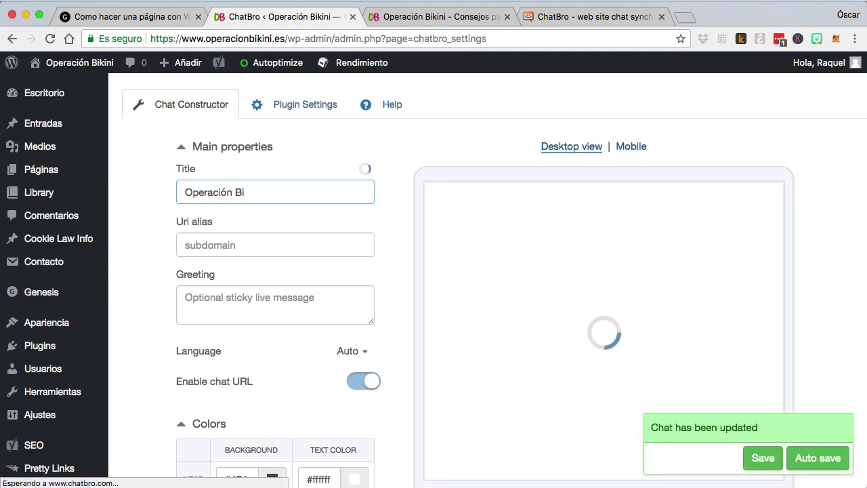
{"action": "type", "text": "on"}
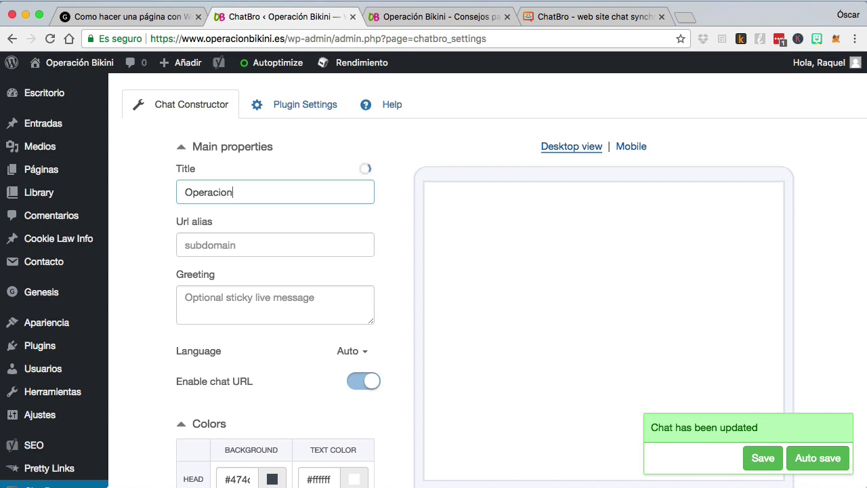
{"action": "type", "text": "Bikini.es"}
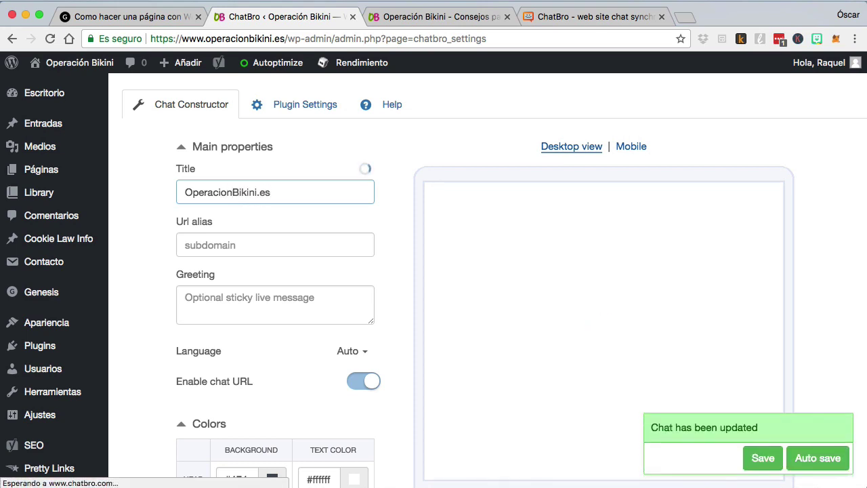
Step: Set the chat's URL alias to "operacionbikini" and turn on automatic saving of chat changes
{"action": "left_click", "coordinate": [297, 244]}
{"action": "type", "text": "op"}
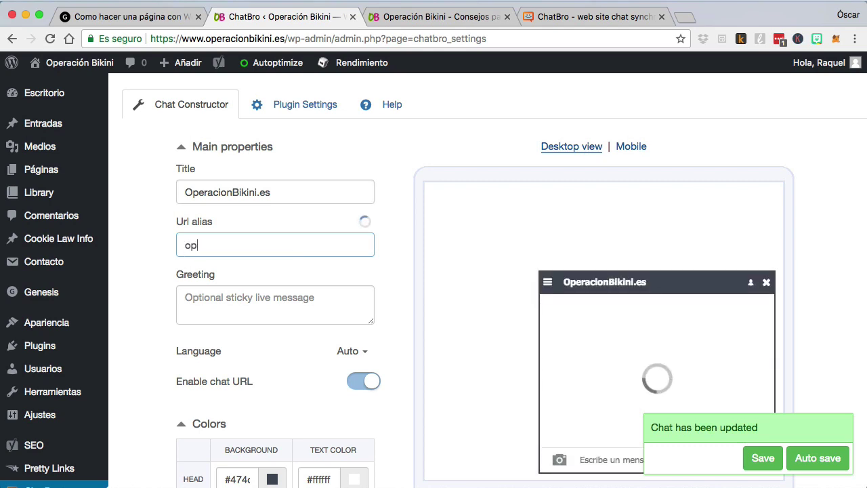
{"action": "type", "text": "eracionbikini"}
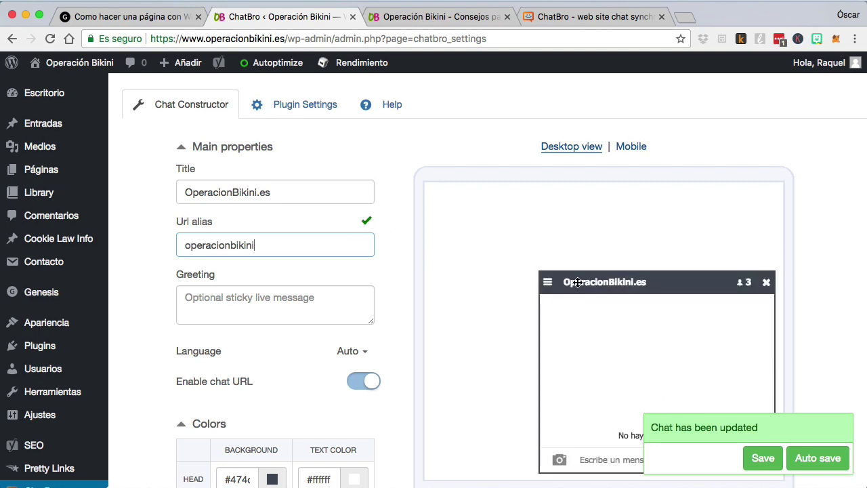
{"action": "left_click", "coordinate": [818, 463]}
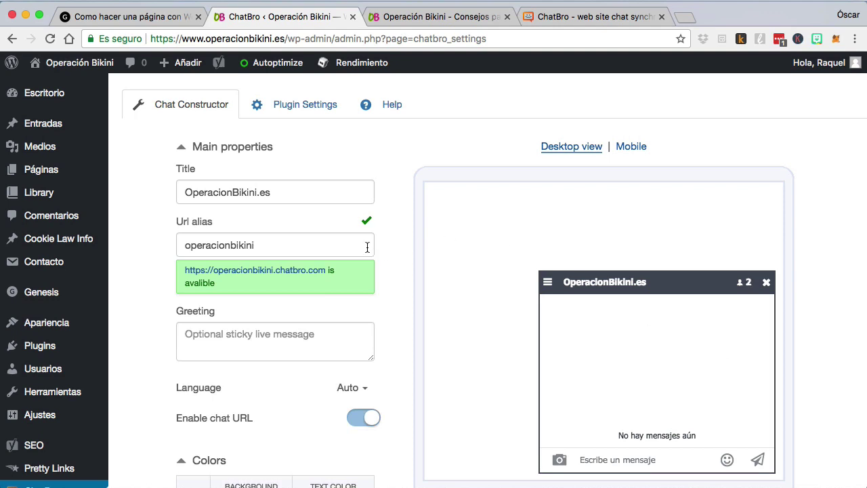
Step: Try the greeting "hola" as the chat's sticky message, then clear the greeting
{"action": "scroll", "coordinate": [360, 247], "scroll_direction": "down", "scroll_amount": 3}
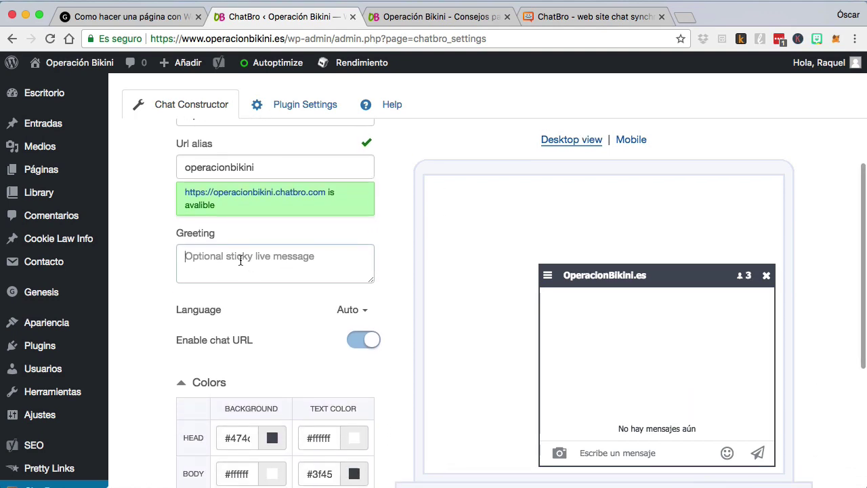
{"action": "left_click", "coordinate": [241, 260]}
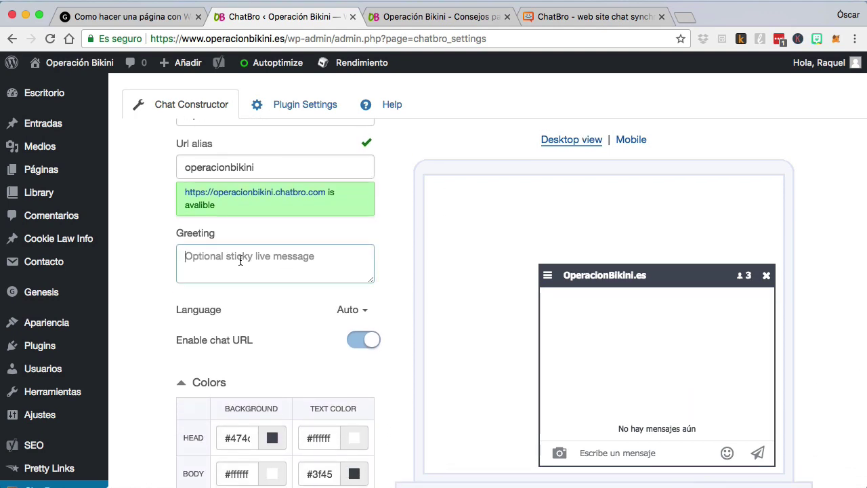
{"action": "type", "text": "hola"}
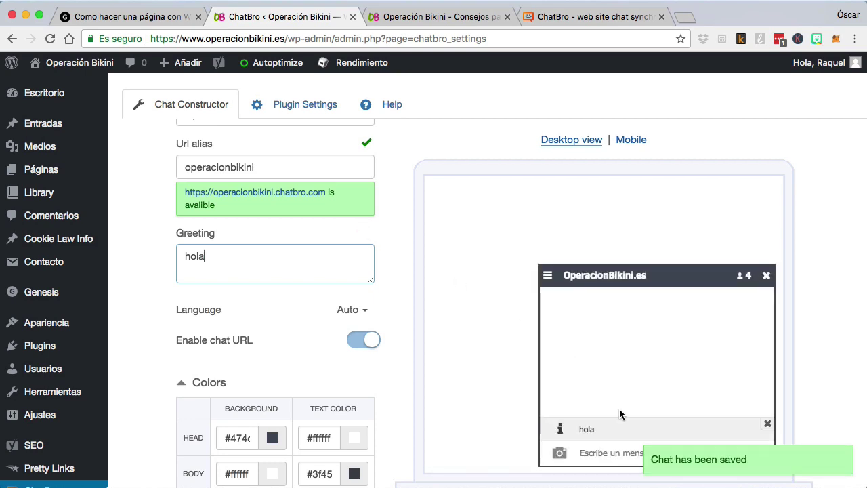
{"action": "double_click", "coordinate": [226, 260]}
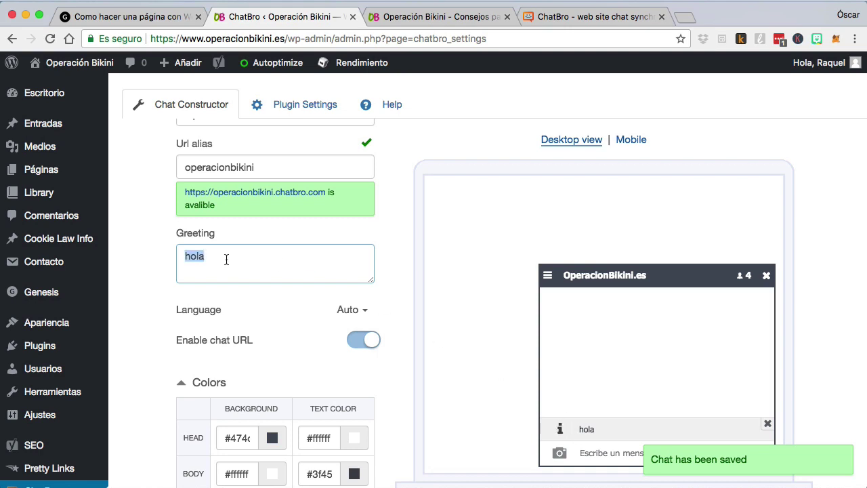
{"action": "key", "text": "BackSpace"}
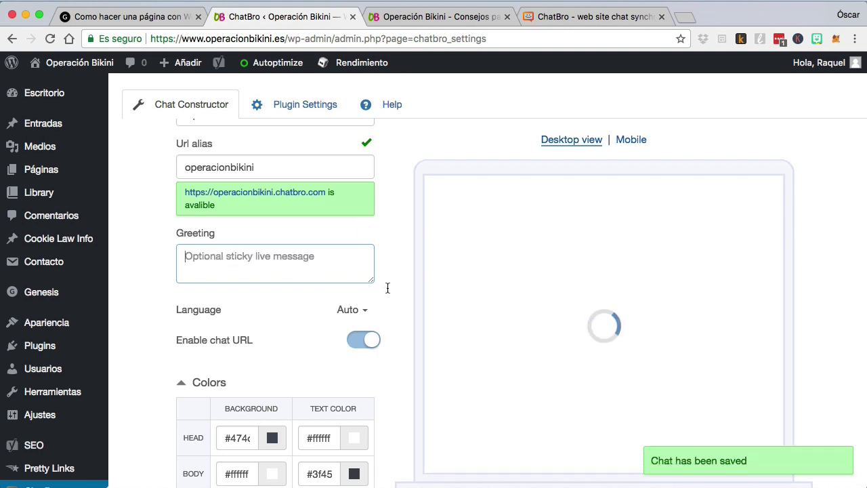
Step: Go to the chat's color settings and select the current value of the head background color
{"action": "scroll", "coordinate": [380, 287], "scroll_direction": "down", "scroll_amount": 1}
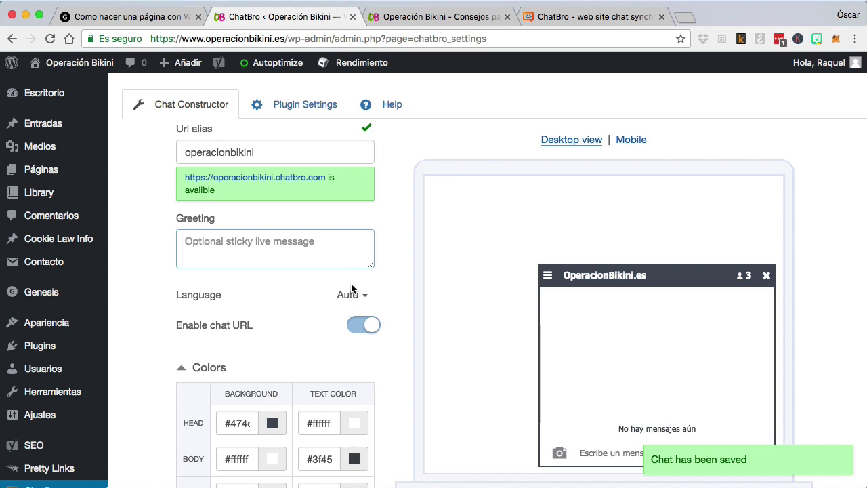
{"action": "scroll", "coordinate": [399, 264], "scroll_direction": "down", "scroll_amount": 3}
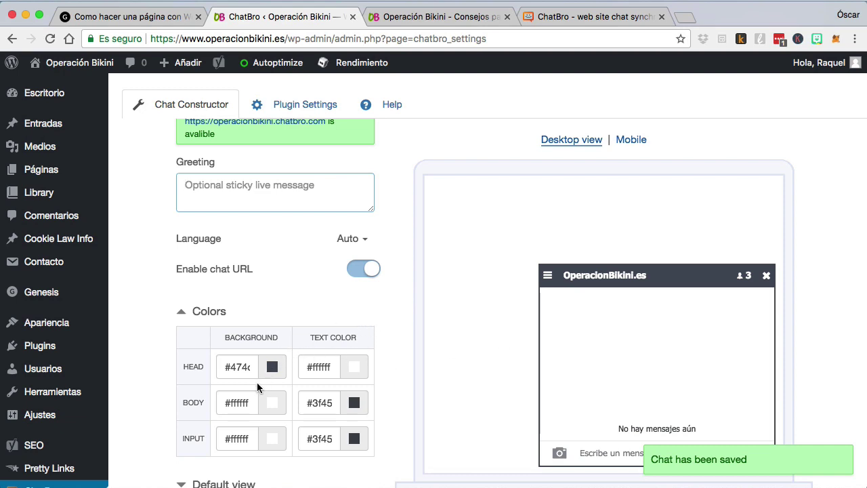
{"action": "scroll", "coordinate": [258, 383], "scroll_direction": "down", "scroll_amount": 1}
{"action": "left_click", "coordinate": [236, 355]}
{"action": "left_click", "coordinate": [272, 359]}
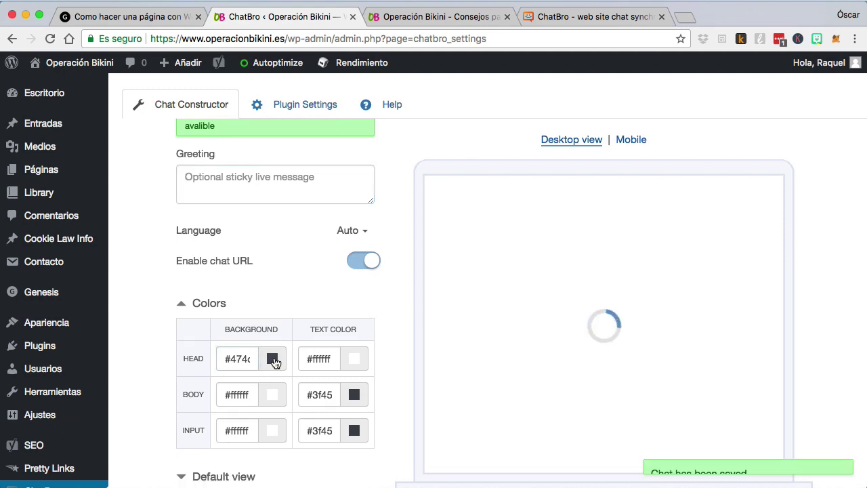
{"action": "left_click", "coordinate": [250, 358]}
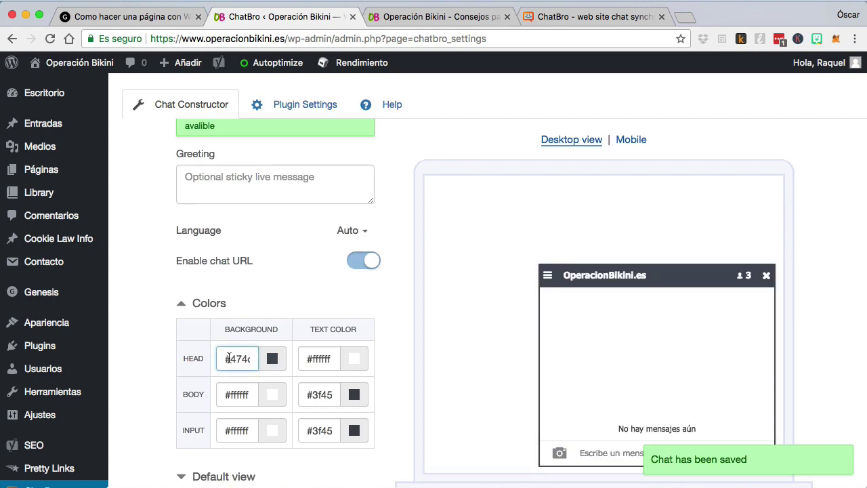
{"action": "left_click_drag", "start_coordinate": [229, 358], "coordinate": [282, 363]}
Step: Inspect the main heading on the Operación Bikini homepage and pick up its accent color code #CC2D7A
{"action": "left_click", "coordinate": [441, 23]}
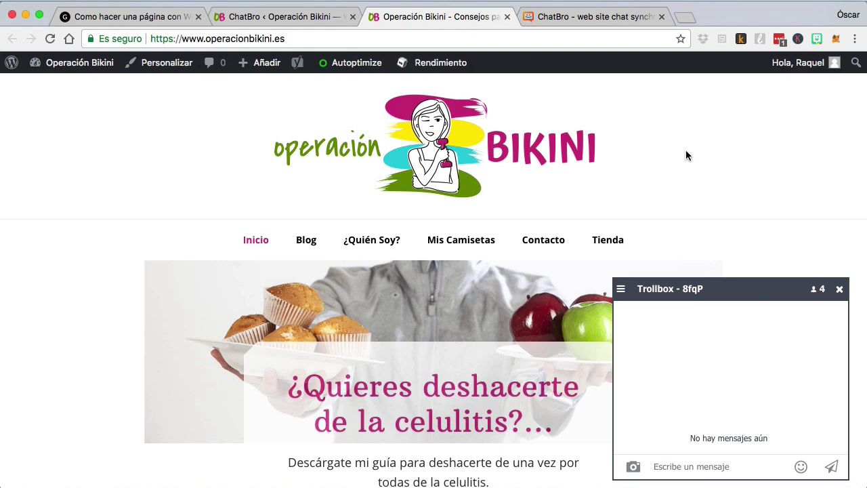
{"action": "scroll", "coordinate": [683, 151], "scroll_direction": "down", "scroll_amount": 3}
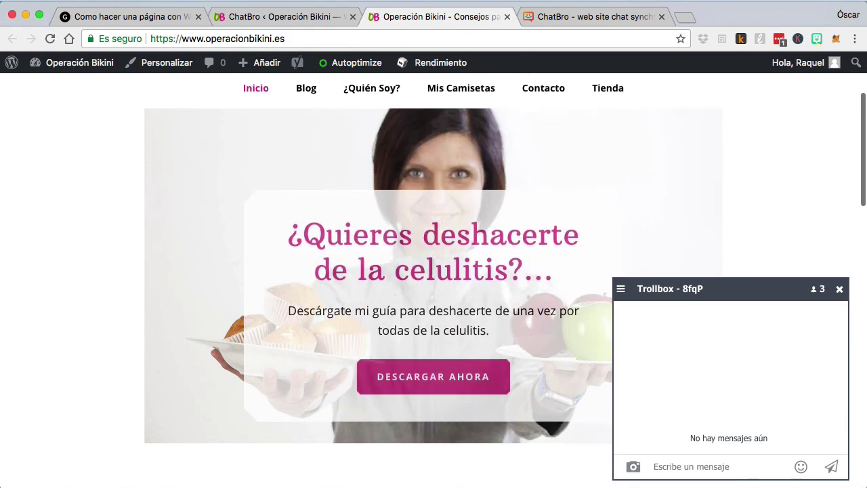
{"action": "left_click", "coordinate": [839, 289]}
{"action": "right_click", "coordinate": [394, 240]}
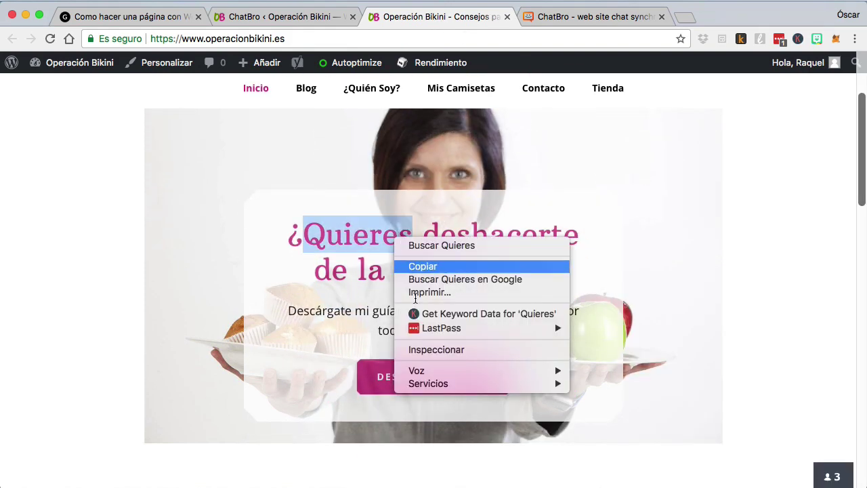
{"action": "left_click", "coordinate": [434, 349]}
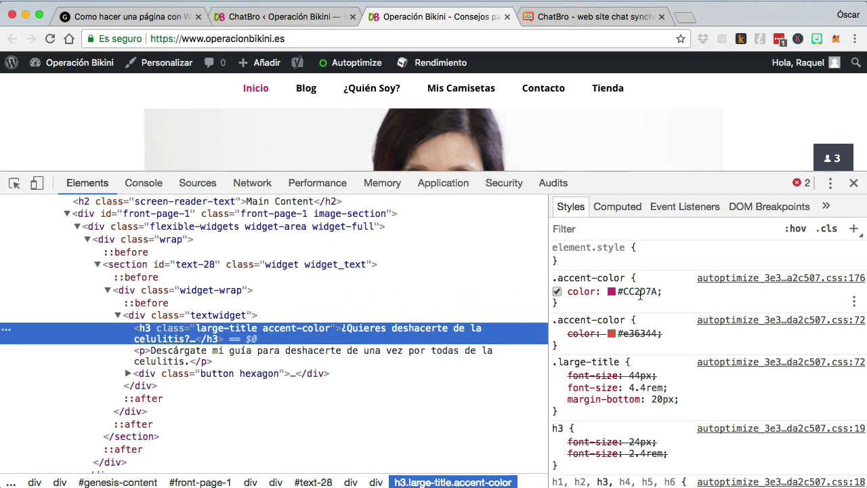
{"action": "left_click", "coordinate": [640, 292]}
{"action": "left_click", "coordinate": [854, 183]}
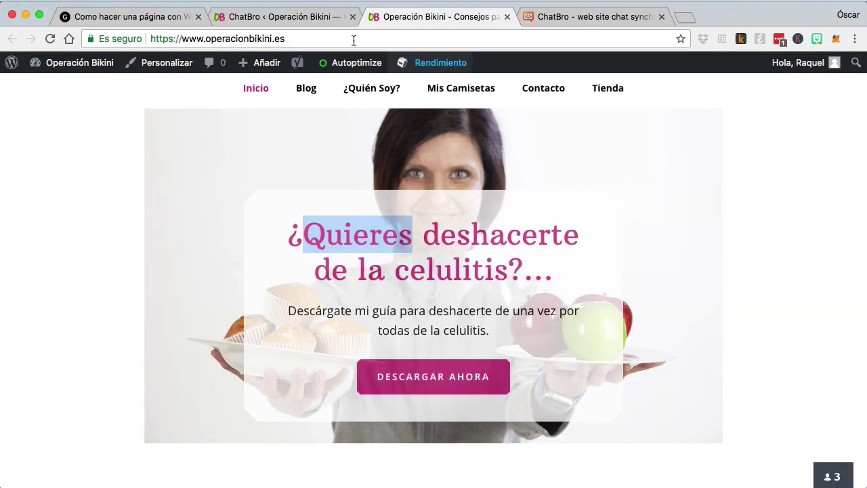
Step: Try to paste the site's accent color into the chat's head background, then undo the entry
{"action": "left_click", "coordinate": [308, 22]}
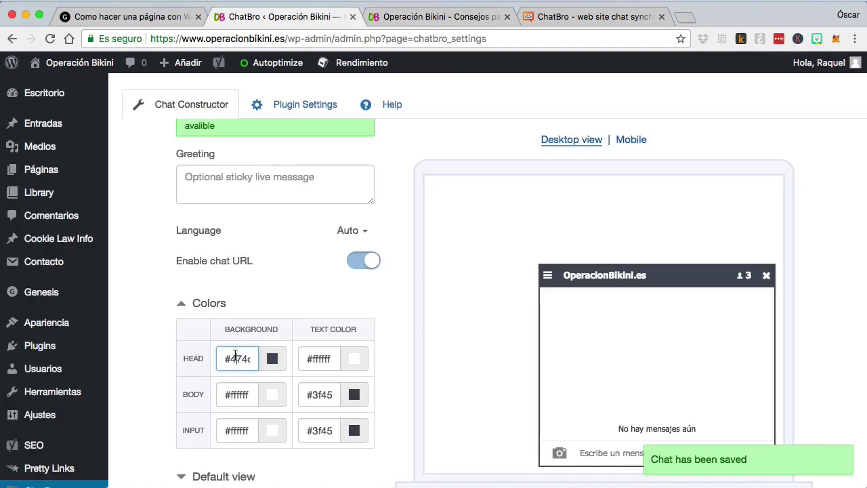
{"action": "key", "text": "super+v"}
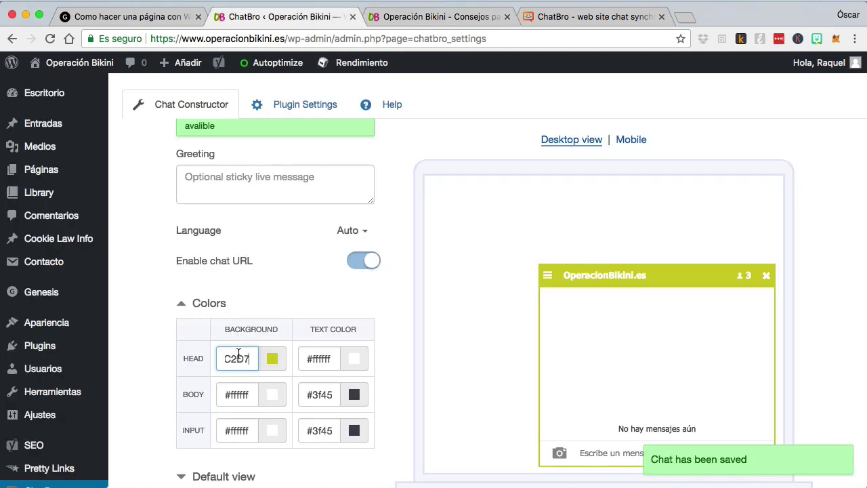
{"action": "key", "text": "super+z"}
{"action": "left_click", "coordinate": [322, 359]}
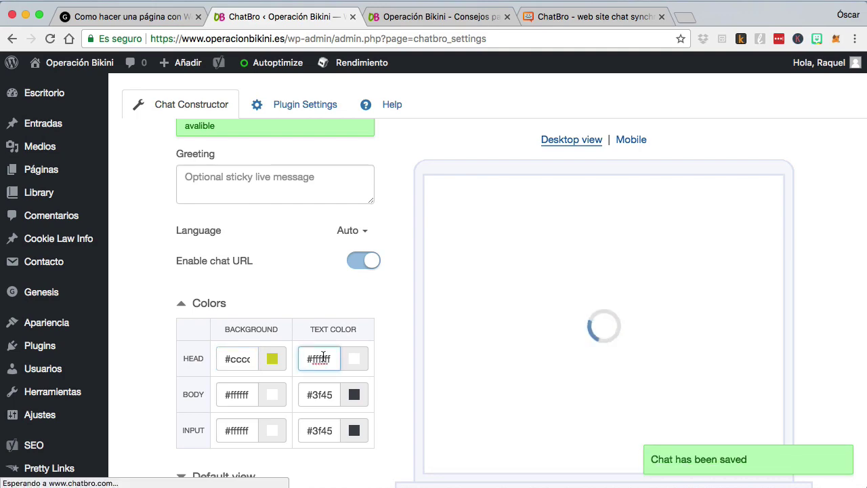
Step: Inspect the homepage heading again and select its accent color value #CC2D7A for copying
{"action": "left_click", "coordinate": [535, 15]}
{"action": "left_click", "coordinate": [441, 16]}
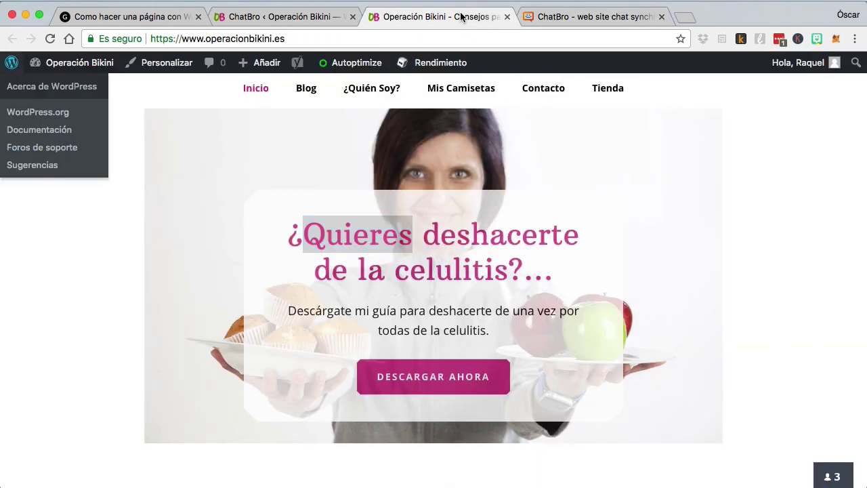
{"action": "right_click", "coordinate": [451, 244]}
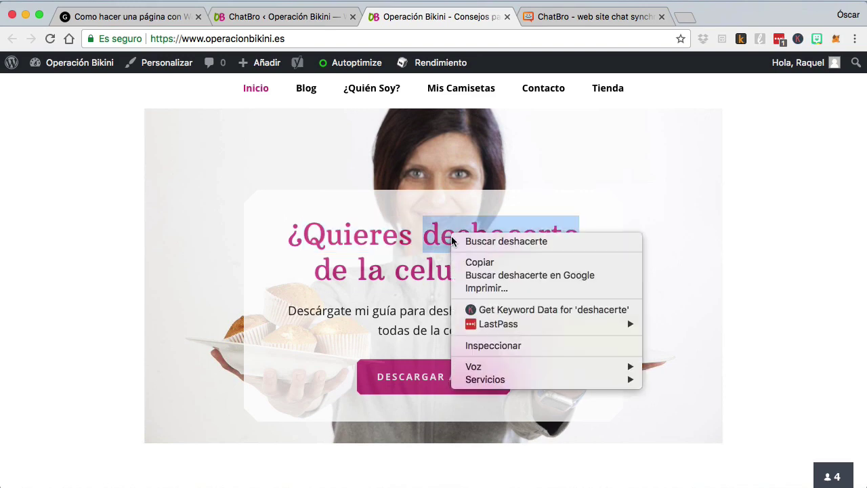
{"action": "left_click", "coordinate": [486, 344]}
{"action": "left_click", "coordinate": [637, 291]}
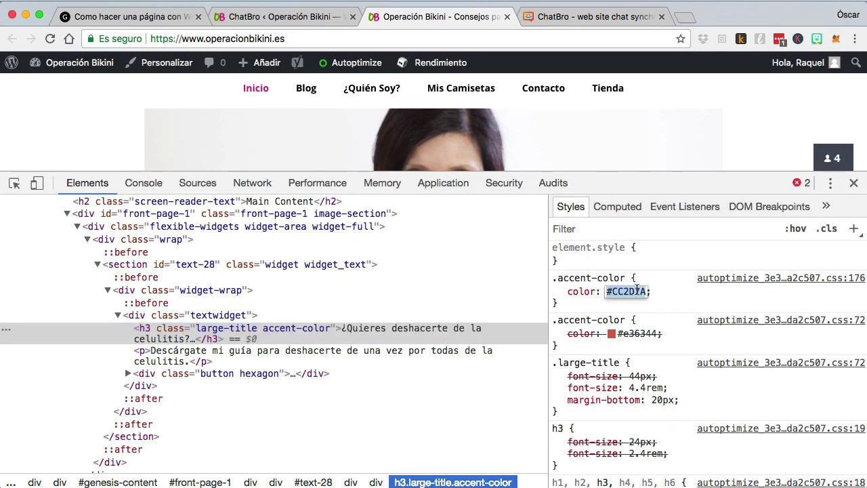
Step: Set the chat's head background color to #CC2D7A in the ChatBro settings
{"action": "left_click", "coordinate": [278, 16]}
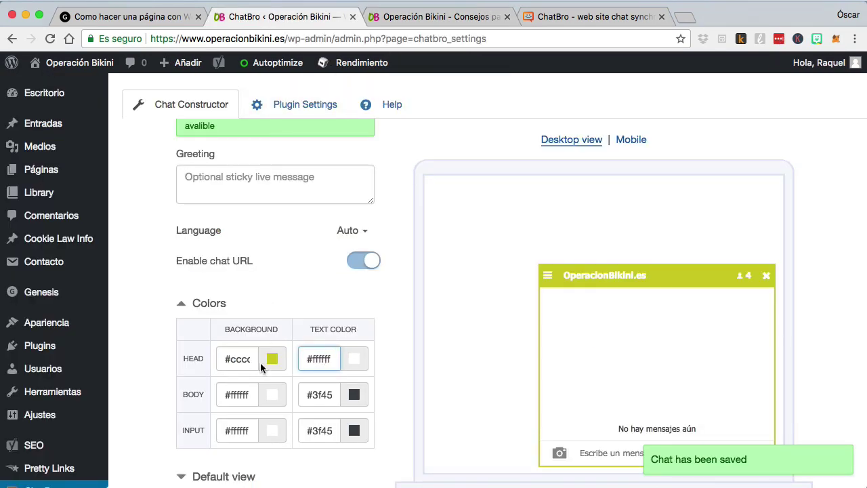
{"action": "double_click", "coordinate": [245, 358]}
{"action": "key", "text": "super+v"}
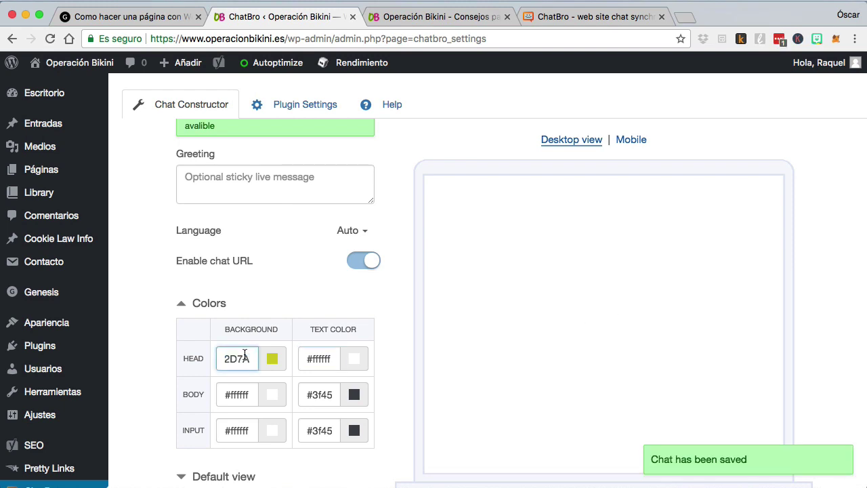
{"action": "left_click", "coordinate": [244, 394]}
{"action": "double_click", "coordinate": [234, 359]}
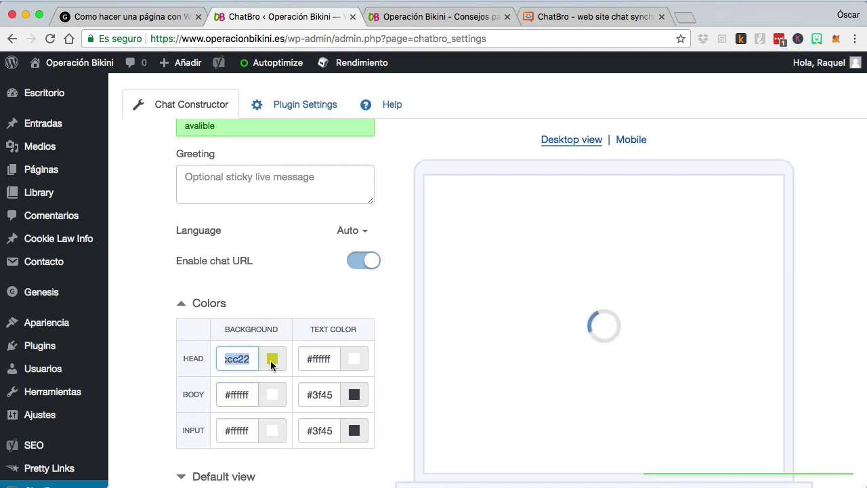
{"action": "left_click", "coordinate": [273, 363]}
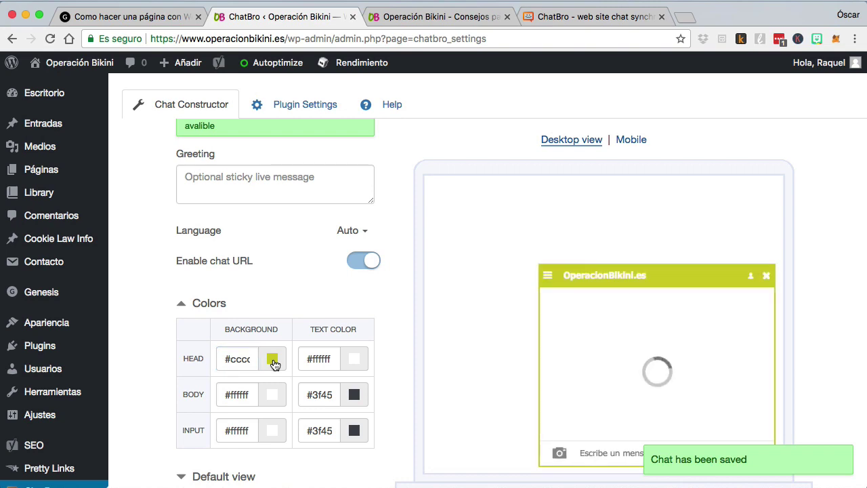
{"action": "double_click", "coordinate": [238, 358]}
{"action": "key", "text": "super+v"}
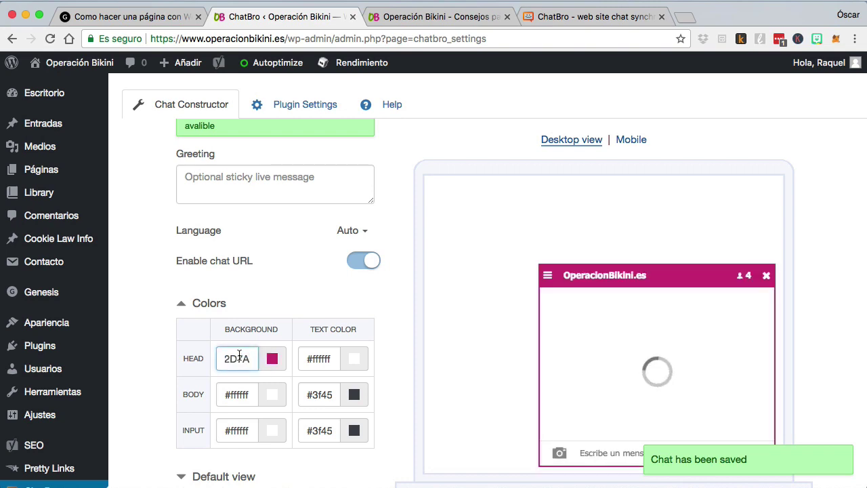
{"action": "left_click", "coordinate": [312, 293]}
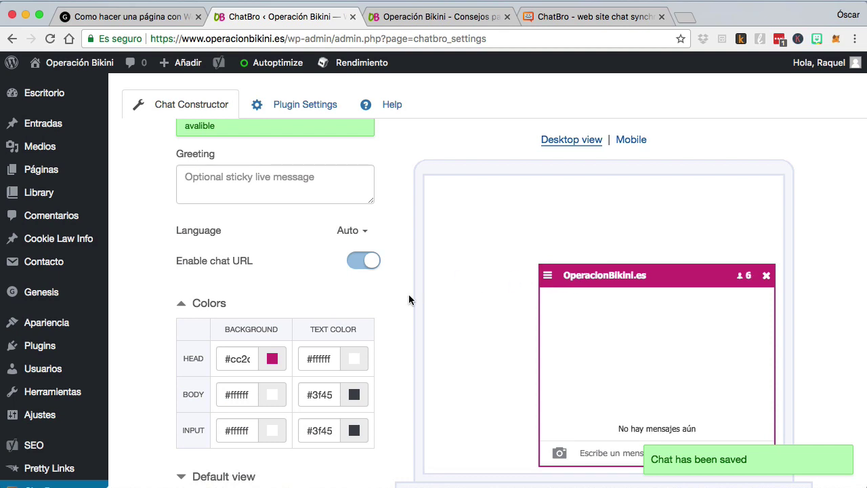
Step: Set the chat's default view layout to show minimized
{"action": "scroll", "coordinate": [394, 294], "scroll_direction": "down", "scroll_amount": 2}
{"action": "scroll", "coordinate": [248, 273], "scroll_direction": "up", "scroll_amount": 3}
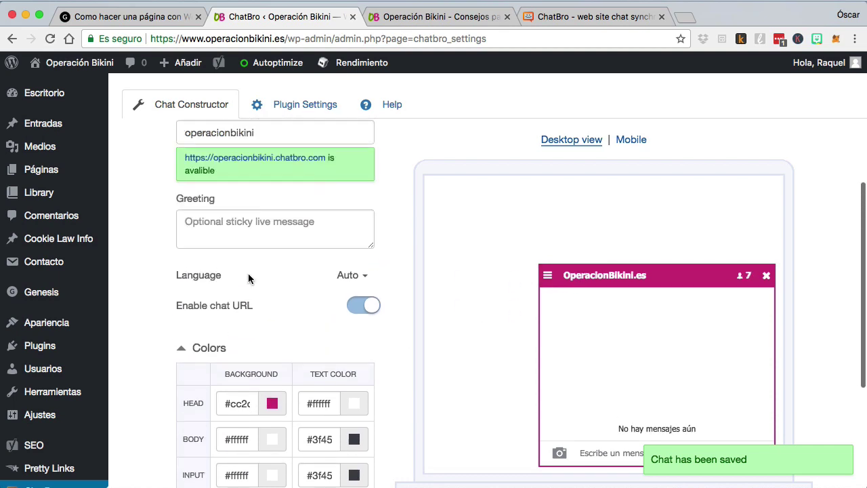
{"action": "scroll", "coordinate": [248, 274], "scroll_direction": "down", "scroll_amount": 5}
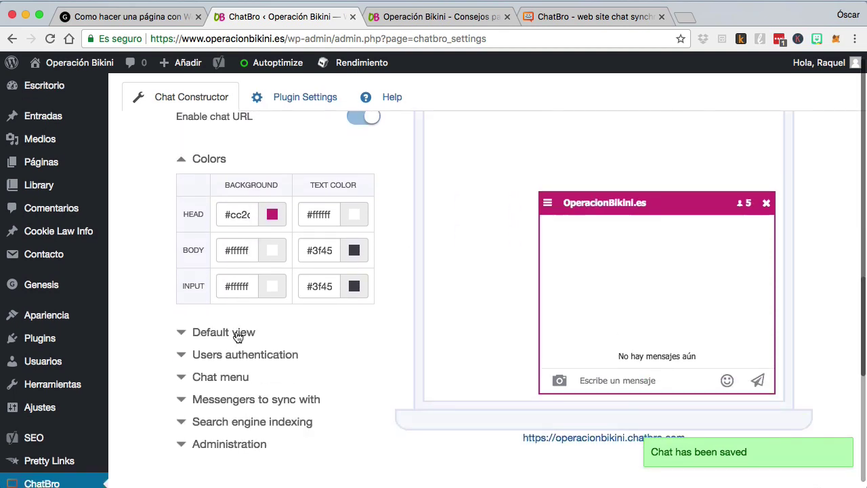
{"action": "left_click", "coordinate": [238, 335]}
{"action": "scroll", "coordinate": [257, 318], "scroll_direction": "down", "scroll_amount": 2}
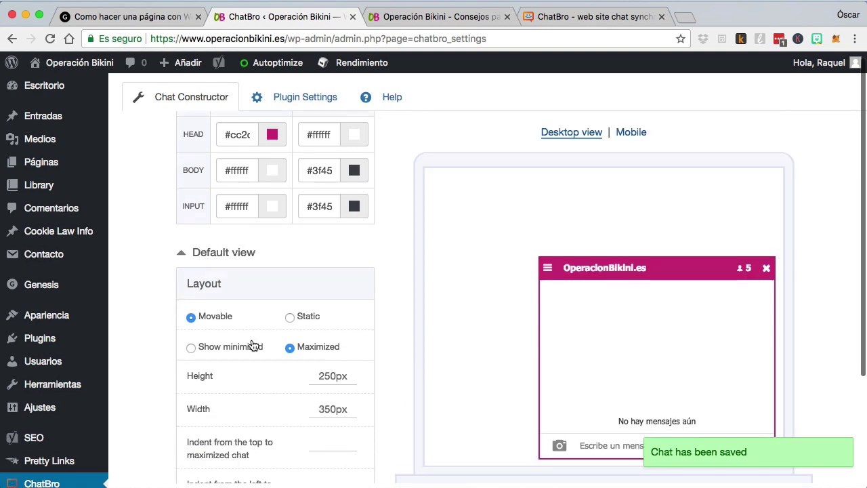
{"action": "left_click", "coordinate": [192, 348]}
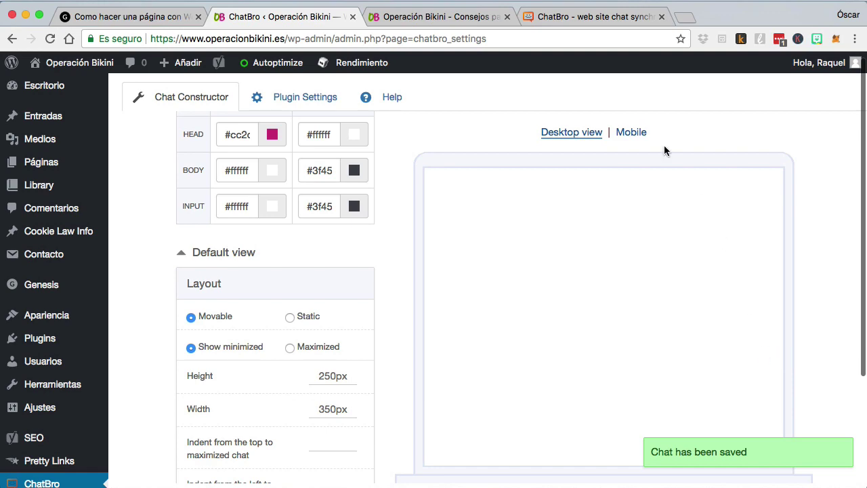
Step: Close the inspector on the Operación Bikini homepage, reload it, and check the chat by opening and minimizing it
{"action": "left_click", "coordinate": [479, 24]}
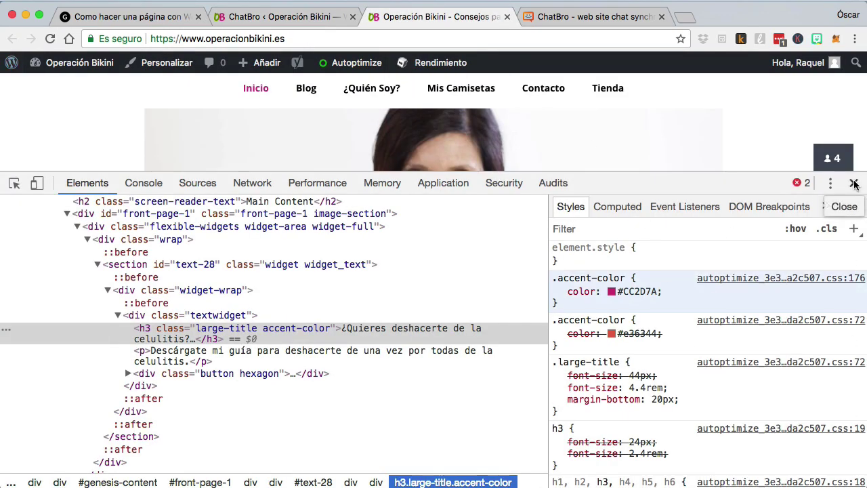
{"action": "left_click", "coordinate": [858, 183]}
{"action": "left_click", "coordinate": [53, 39]}
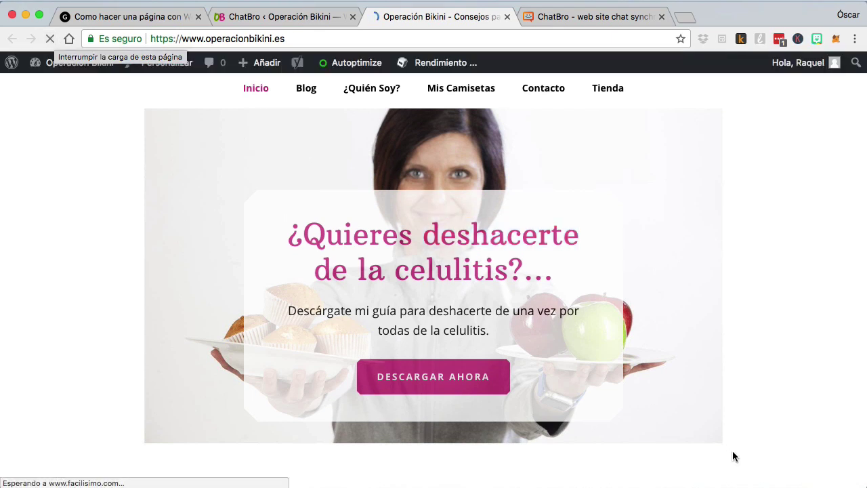
{"action": "left_click", "coordinate": [831, 480]}
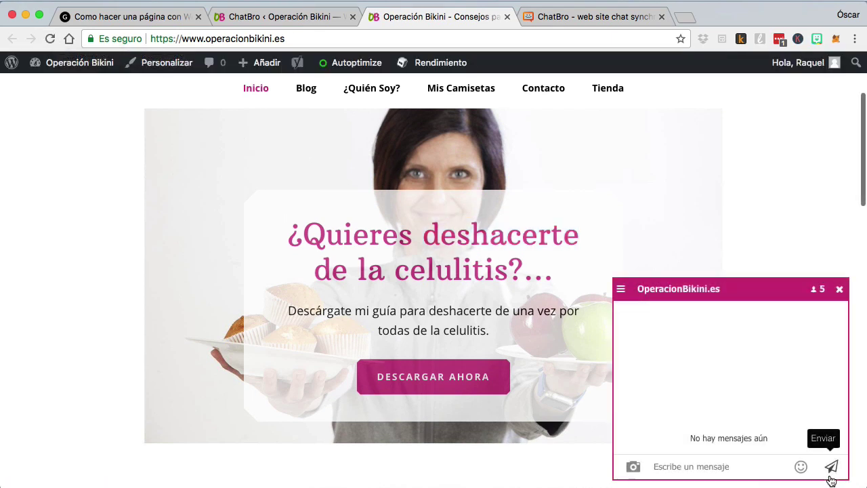
{"action": "left_click", "coordinate": [840, 289]}
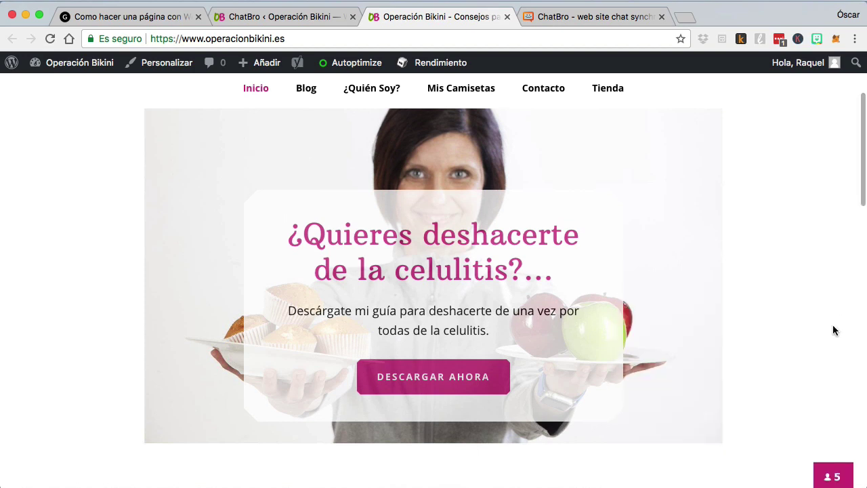
Step: Back in the ChatBro settings, turn off the Anonymous with temporary name login method under Users authentication
{"action": "left_click", "coordinate": [283, 26]}
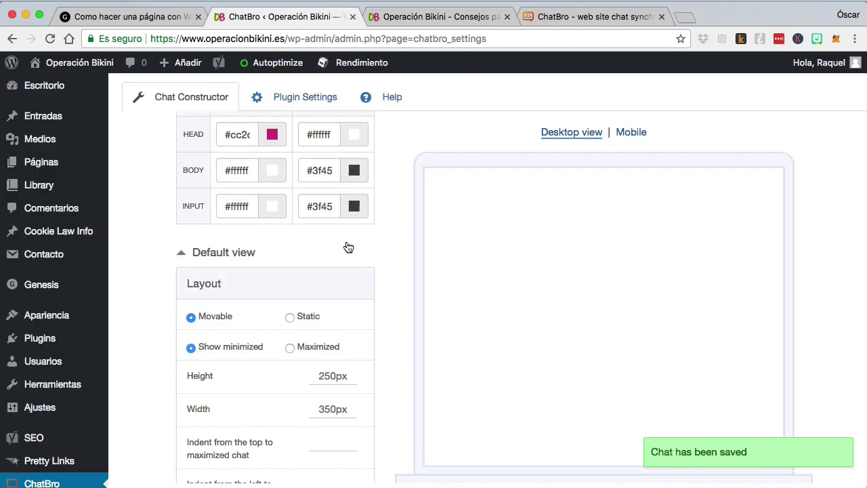
{"action": "scroll", "coordinate": [346, 248], "scroll_direction": "down", "scroll_amount": 3}
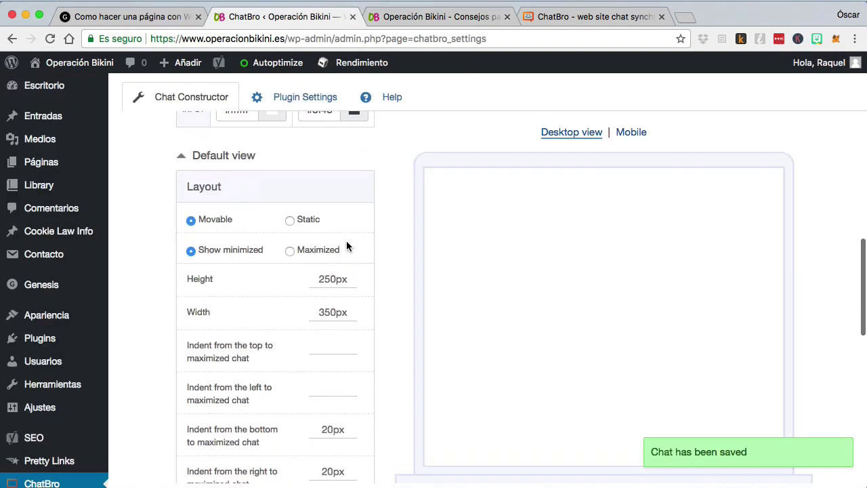
{"action": "left_click", "coordinate": [223, 155]}
{"action": "scroll", "coordinate": [374, 291], "scroll_direction": "down", "scroll_amount": 2}
{"action": "left_click", "coordinate": [248, 292]}
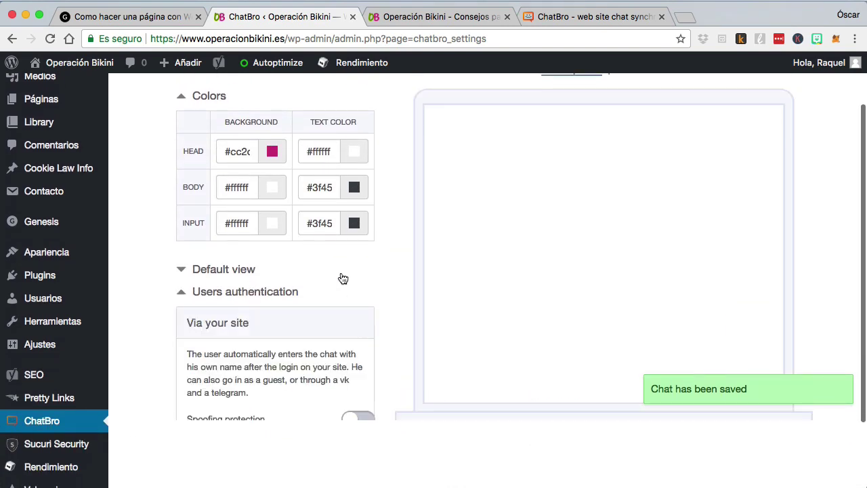
{"action": "scroll", "coordinate": [366, 264], "scroll_direction": "down", "scroll_amount": 2}
{"action": "scroll", "coordinate": [309, 244], "scroll_direction": "down", "scroll_amount": 5}
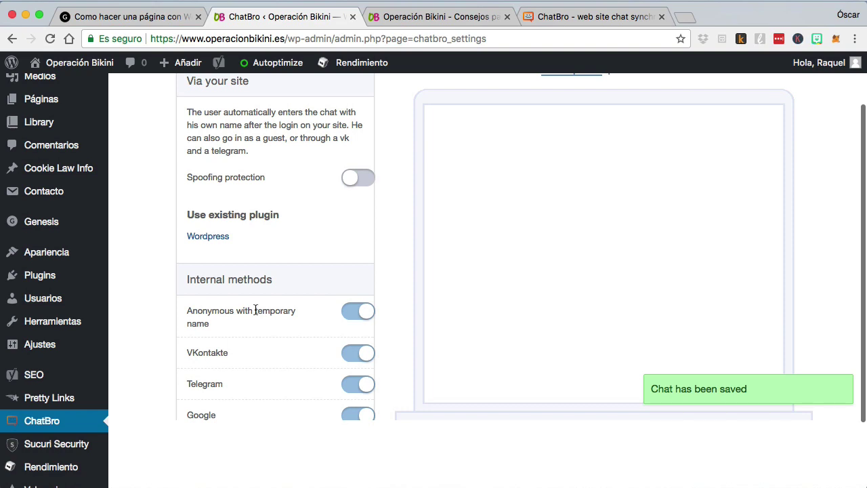
{"action": "left_click", "coordinate": [353, 312]}
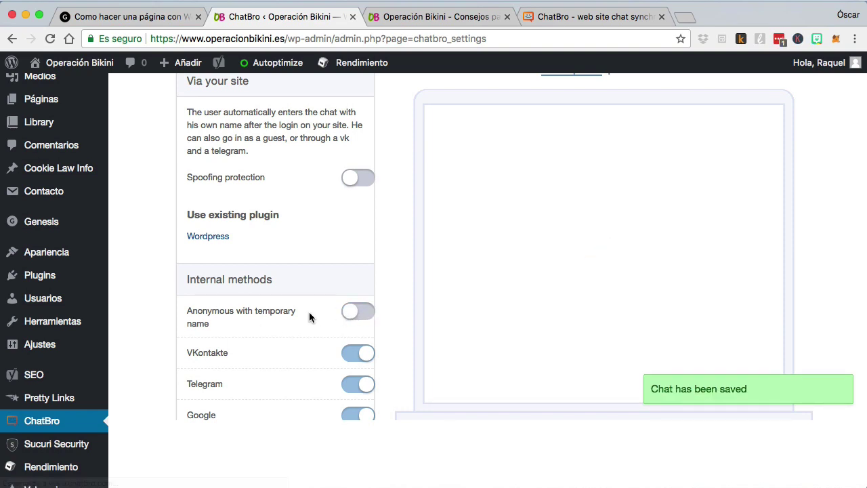
{"action": "scroll", "coordinate": [309, 312], "scroll_direction": "down", "scroll_amount": 3}
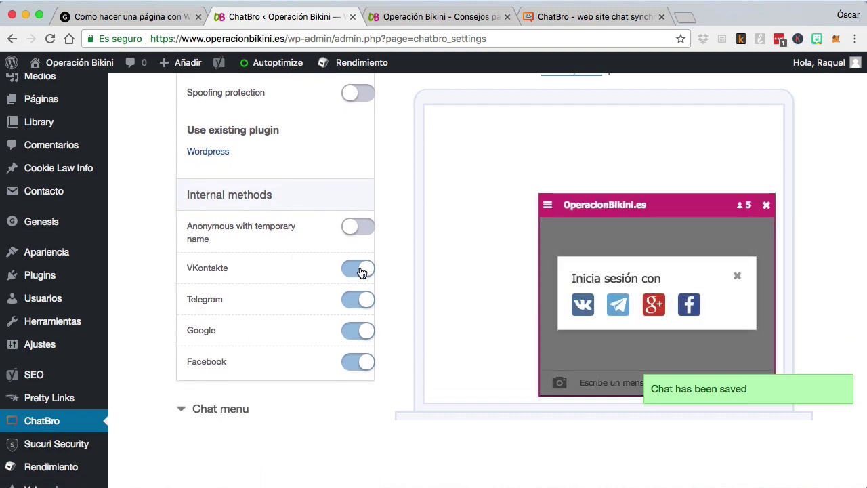
Step: Turn off the VKontakte login method and the VK default link in the Chat menu settings
{"action": "left_click", "coordinate": [360, 269]}
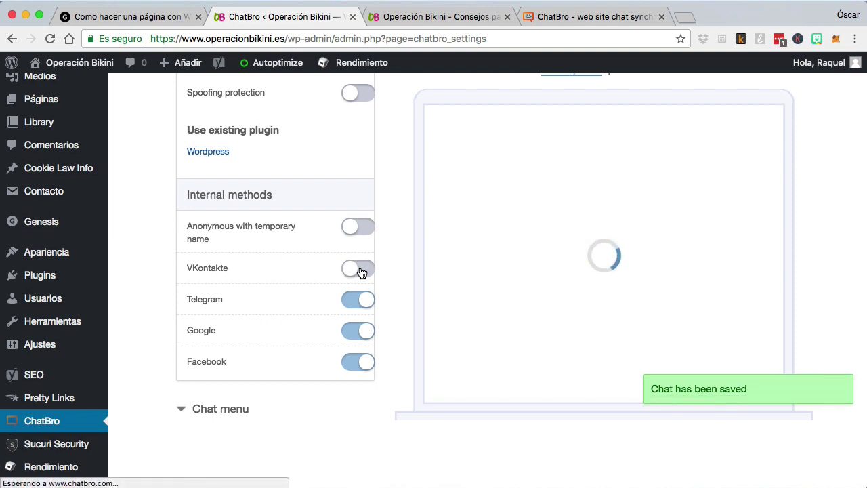
{"action": "scroll", "coordinate": [376, 257], "scroll_direction": "down", "scroll_amount": 1}
{"action": "scroll", "coordinate": [377, 258], "scroll_direction": "down", "scroll_amount": 5}
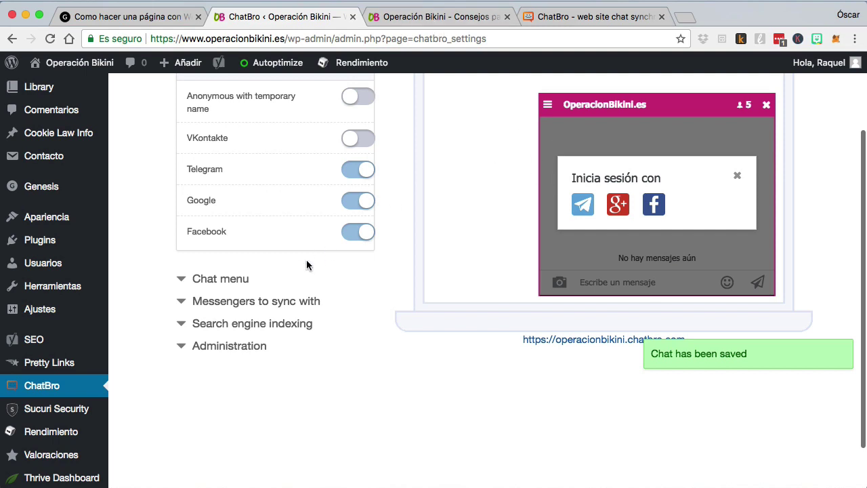
{"action": "left_click", "coordinate": [222, 279]}
{"action": "scroll", "coordinate": [236, 283], "scroll_direction": "down", "scroll_amount": 5}
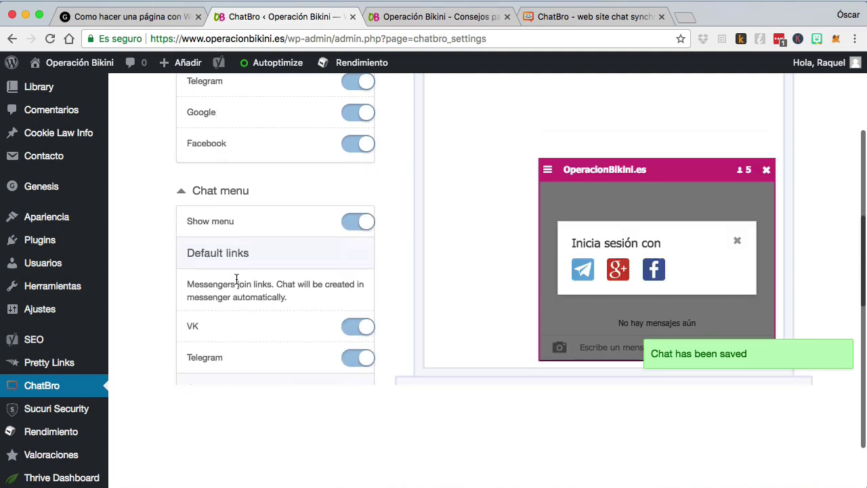
{"action": "left_click", "coordinate": [362, 243]}
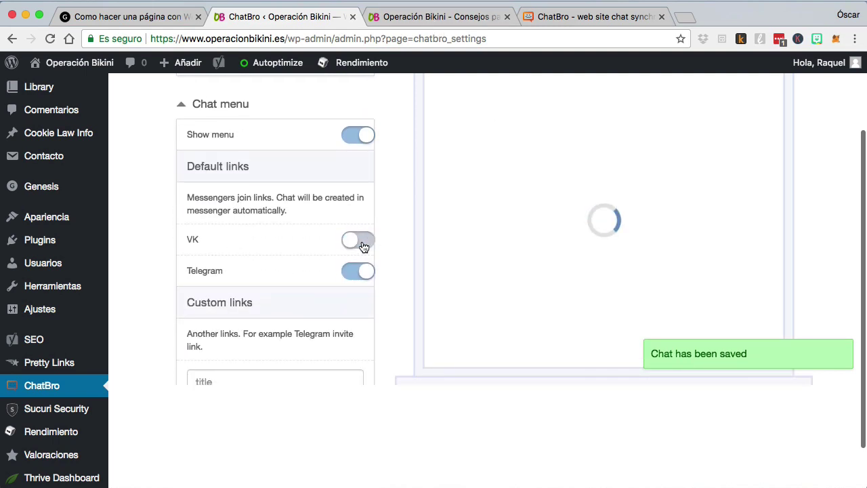
{"action": "scroll", "coordinate": [304, 244], "scroll_direction": "down", "scroll_amount": 3}
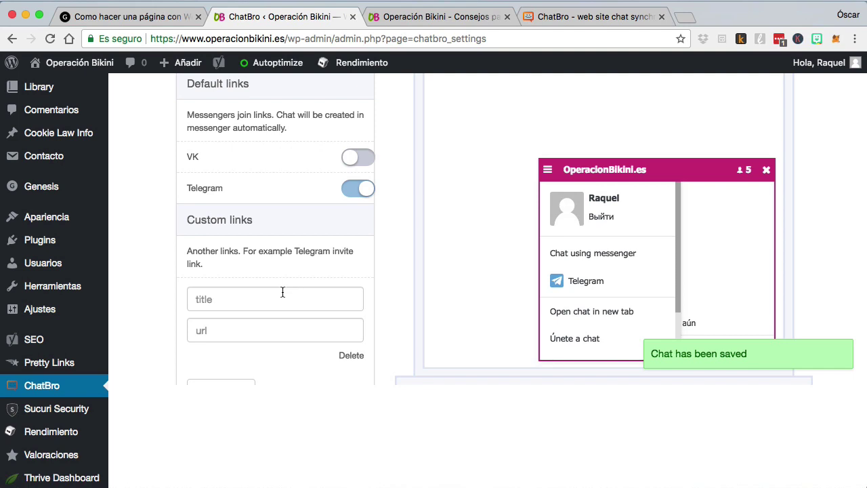
Step: Turn off VKontakte under Messengers to sync with and read how the messenger sync works
{"action": "scroll", "coordinate": [283, 293], "scroll_direction": "down", "scroll_amount": 5}
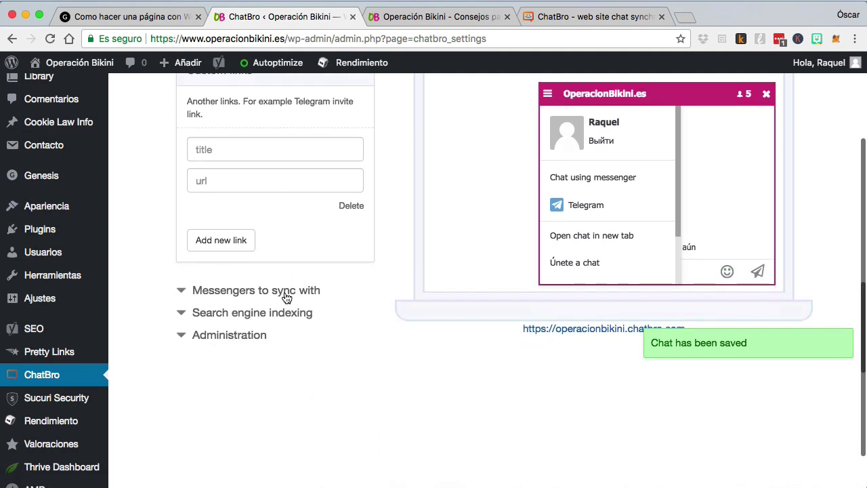
{"action": "left_click", "coordinate": [284, 292]}
{"action": "scroll", "coordinate": [286, 296], "scroll_direction": "down", "scroll_amount": 2}
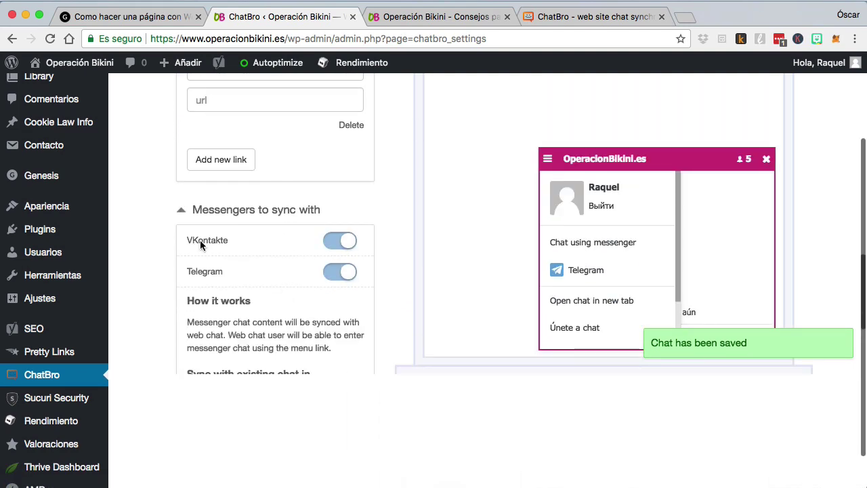
{"action": "left_click", "coordinate": [346, 241]}
{"action": "scroll", "coordinate": [290, 239], "scroll_direction": "down", "scroll_amount": 2}
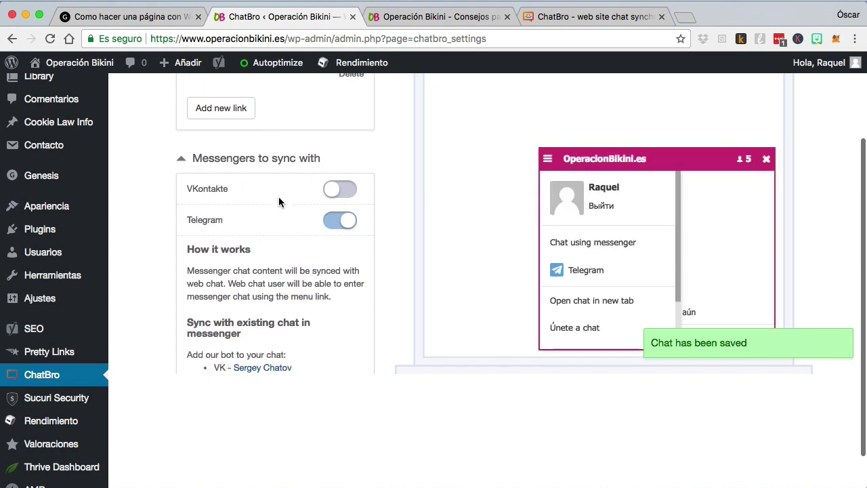
{"action": "scroll", "coordinate": [279, 201], "scroll_direction": "down", "scroll_amount": 2}
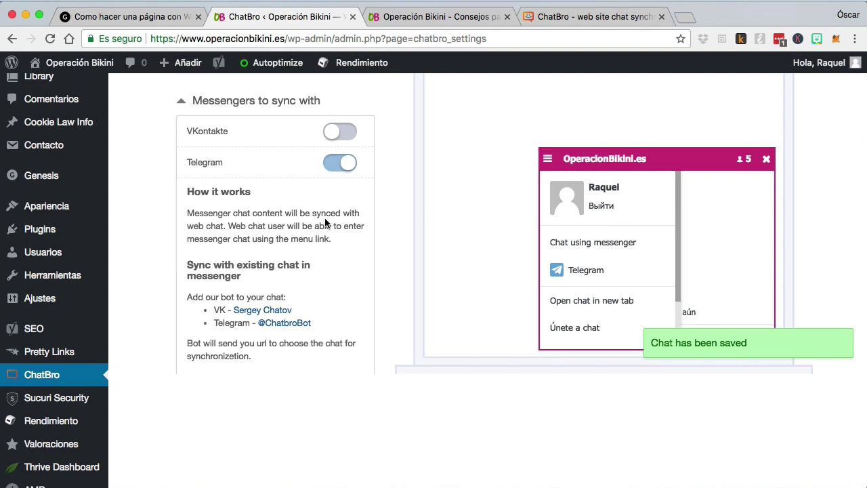
{"action": "scroll", "coordinate": [299, 219], "scroll_direction": "down", "scroll_amount": 1}
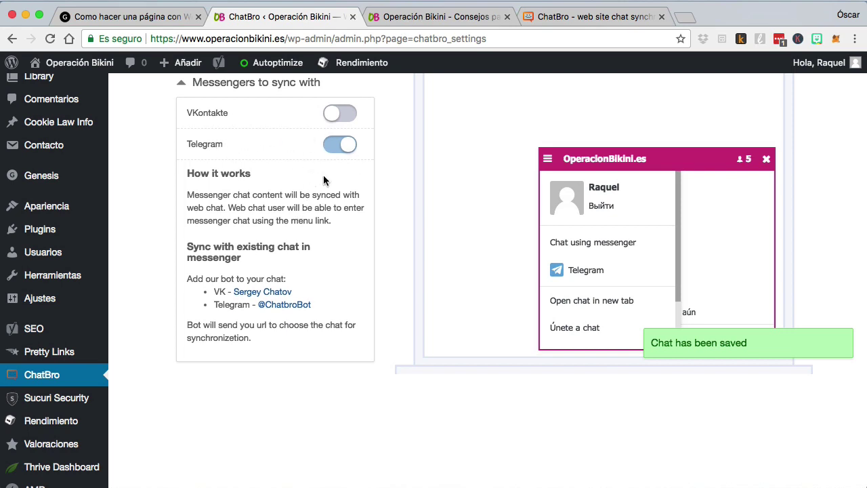
Step: Expand Search engine indexing and open the chat history page link in a new browser tab
{"action": "scroll", "coordinate": [324, 180], "scroll_direction": "down", "scroll_amount": 3}
{"action": "scroll", "coordinate": [324, 180], "scroll_direction": "down", "scroll_amount": 2}
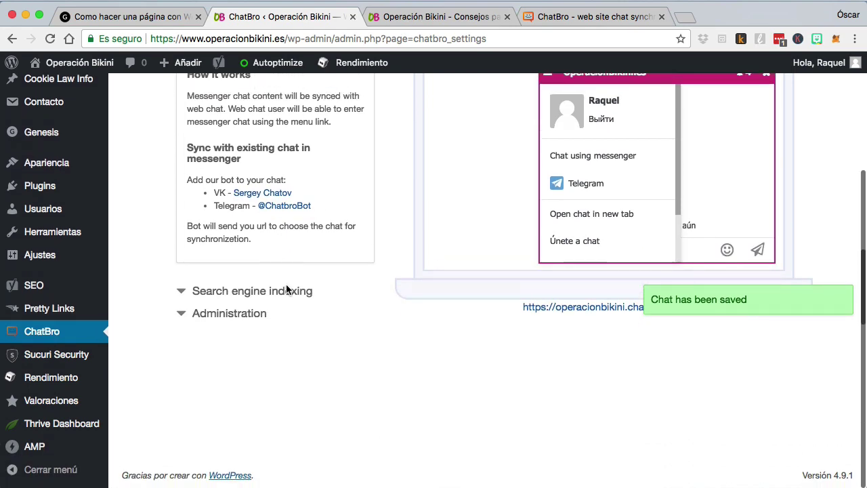
{"action": "left_click", "coordinate": [288, 291]}
{"action": "scroll", "coordinate": [308, 260], "scroll_direction": "down", "scroll_amount": 6}
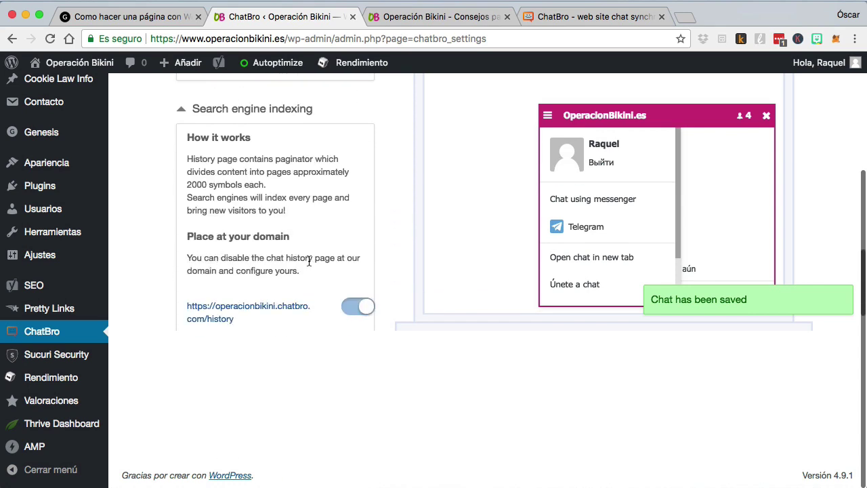
{"action": "scroll", "coordinate": [309, 260], "scroll_direction": "down", "scroll_amount": 1}
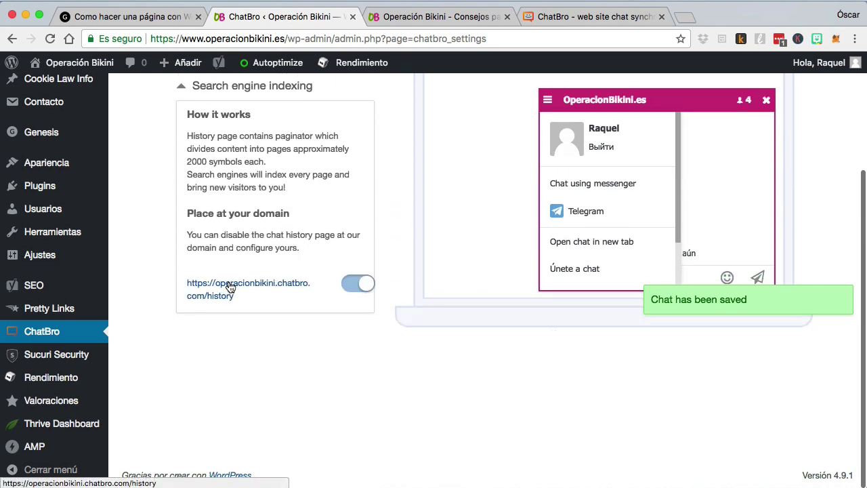
{"action": "right_click", "coordinate": [229, 286]}
{"action": "left_click", "coordinate": [248, 288]}
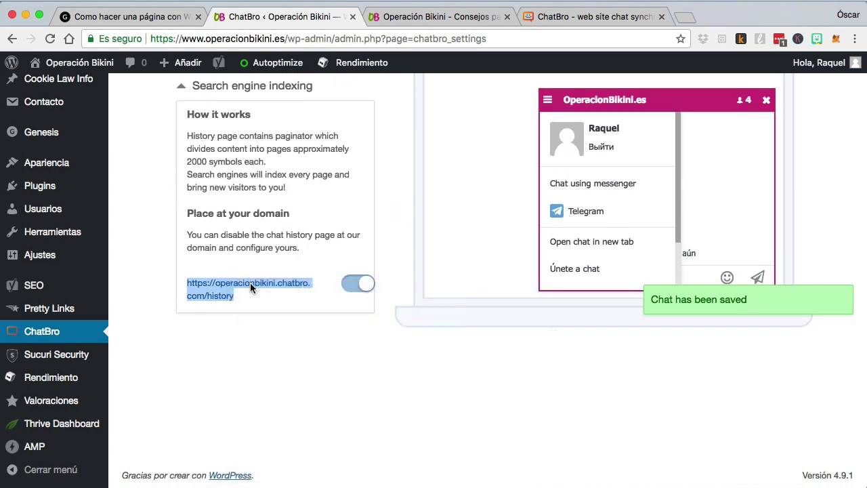
{"action": "left_click", "coordinate": [416, 19]}
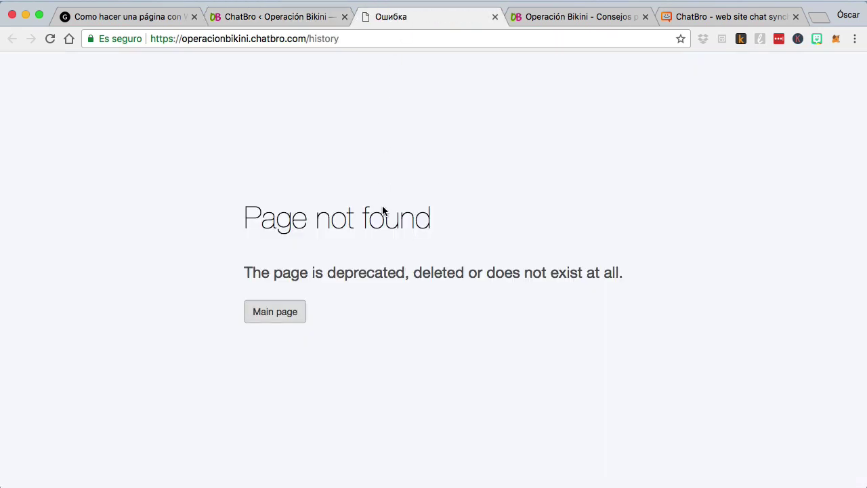
Step: Remove "history" from the page address and load the standalone chat at operacionbikini.chatbro.com
{"action": "left_click_drag", "start_coordinate": [311, 38], "coordinate": [368, 39]}
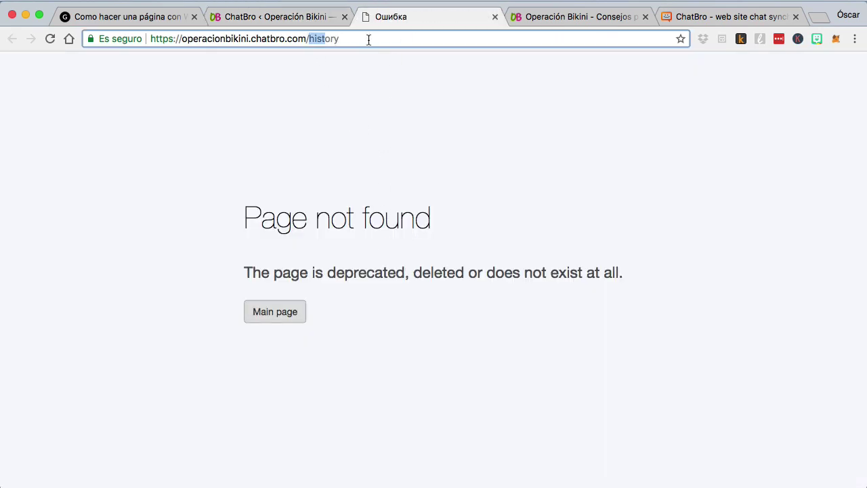
{"action": "key", "text": "BackSpace"}
{"action": "key", "text": "Return"}
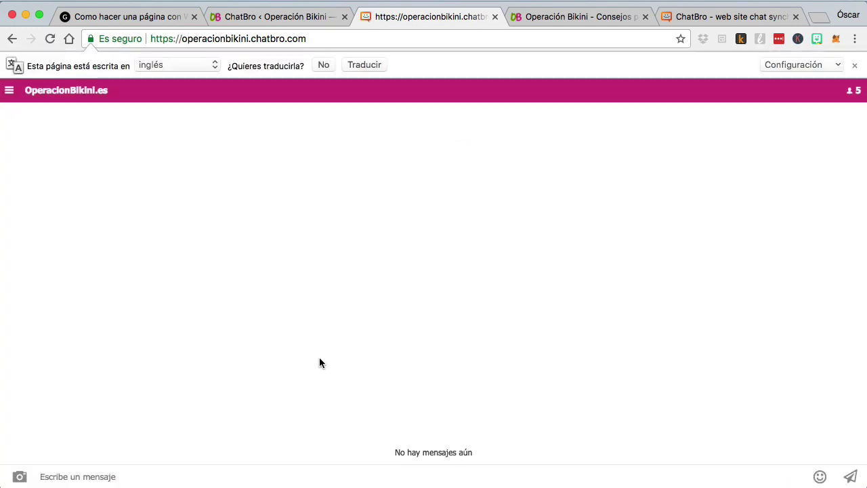
Step: Return to the ChatBro settings and review the View, Ban and Delete permissions per role in Plugin Settings
{"action": "left_click", "coordinate": [309, 20]}
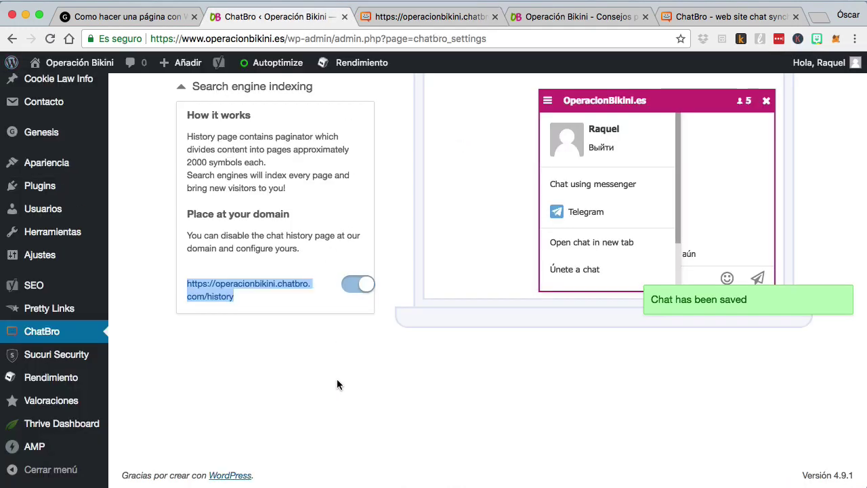
{"action": "scroll", "coordinate": [338, 377], "scroll_direction": "up", "scroll_amount": 10}
{"action": "scroll", "coordinate": [342, 379], "scroll_direction": "up", "scroll_amount": 15}
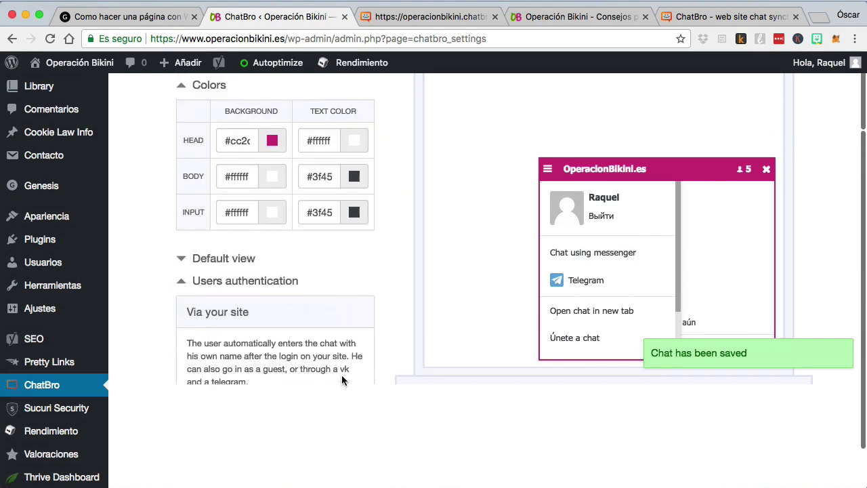
{"action": "left_click", "coordinate": [307, 104]}
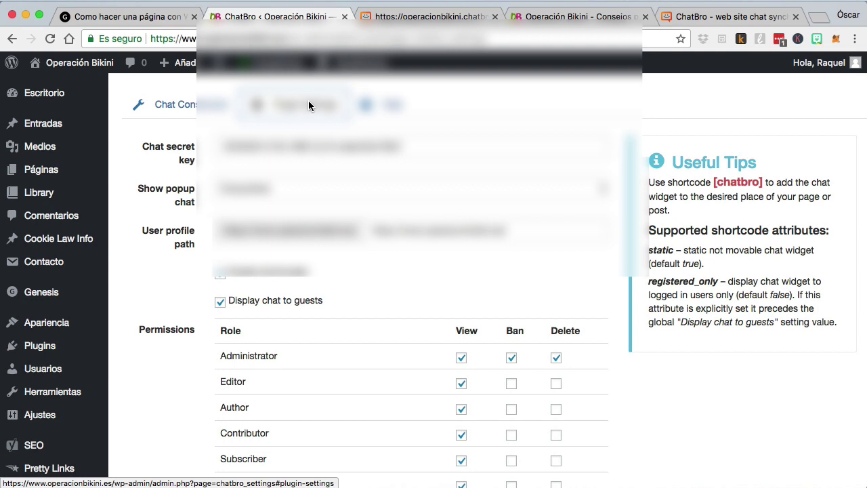
{"action": "scroll", "coordinate": [542, 281], "scroll_direction": "down", "scroll_amount": 2}
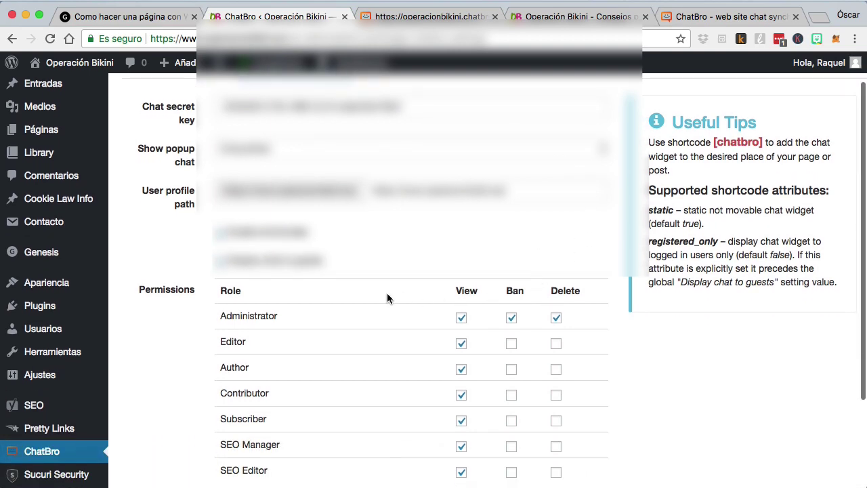
{"action": "scroll", "coordinate": [386, 294], "scroll_direction": "down", "scroll_amount": 1}
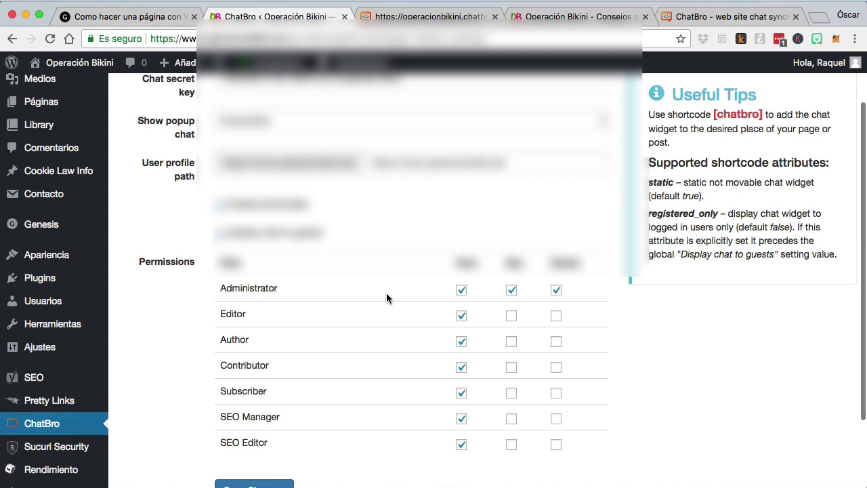
{"action": "scroll", "coordinate": [309, 286], "scroll_direction": "down", "scroll_amount": 1}
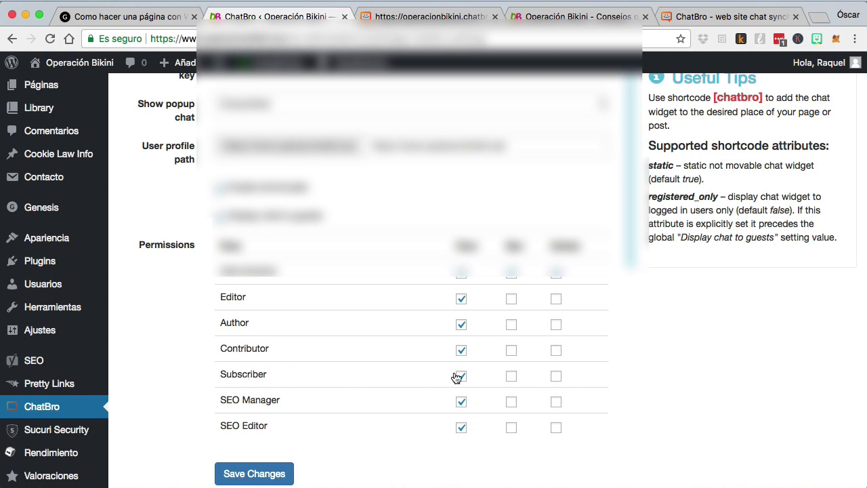
Step: Try switching the View permission off and back on for the SEO Editor and SEO Manager roles
{"action": "left_click", "coordinate": [463, 429]}
{"action": "left_click", "coordinate": [461, 429]}
{"action": "left_click", "coordinate": [462, 401]}
{"action": "left_click", "coordinate": [461, 402]}
{"action": "left_click", "coordinate": [462, 428]}
{"action": "scroll", "coordinate": [345, 297], "scroll_direction": "up", "scroll_amount": 1}
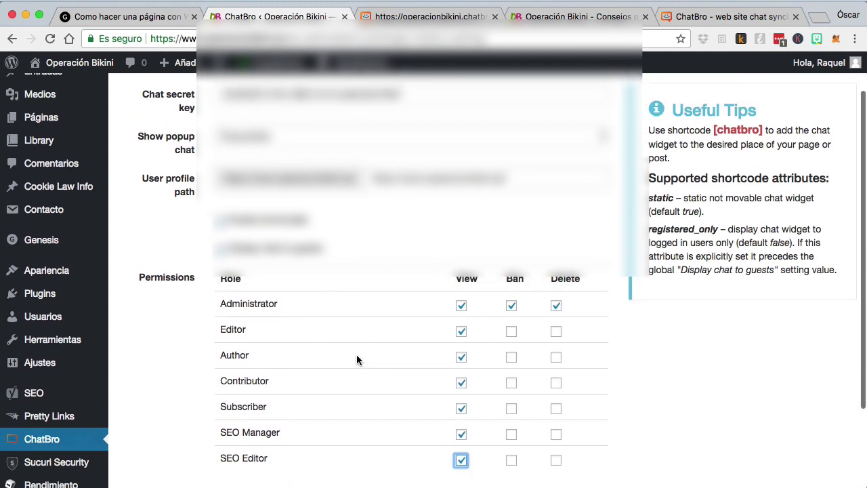
{"action": "scroll", "coordinate": [356, 360], "scroll_direction": "down", "scroll_amount": 1}
{"action": "scroll", "coordinate": [318, 271], "scroll_direction": "up", "scroll_amount": 2}
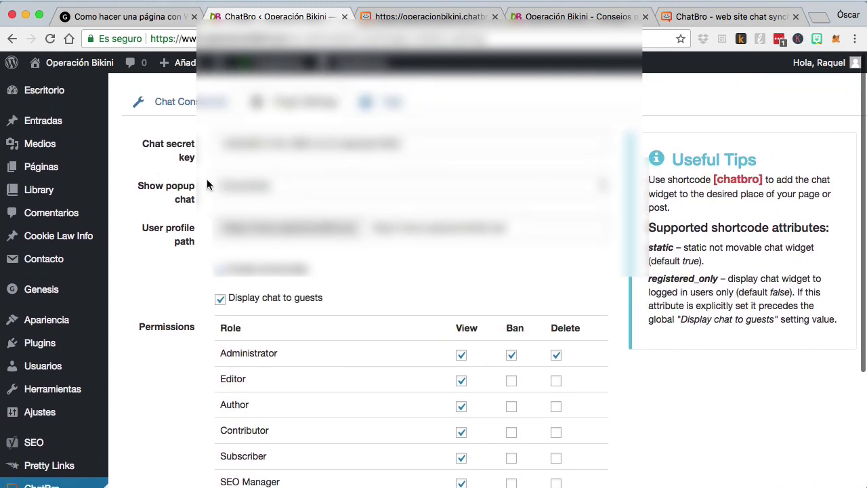
Step: Look through the Show popup chat options without changing them and highlight the [chatbro] shortcode in Useful Tips
{"action": "left_click", "coordinate": [271, 183]}
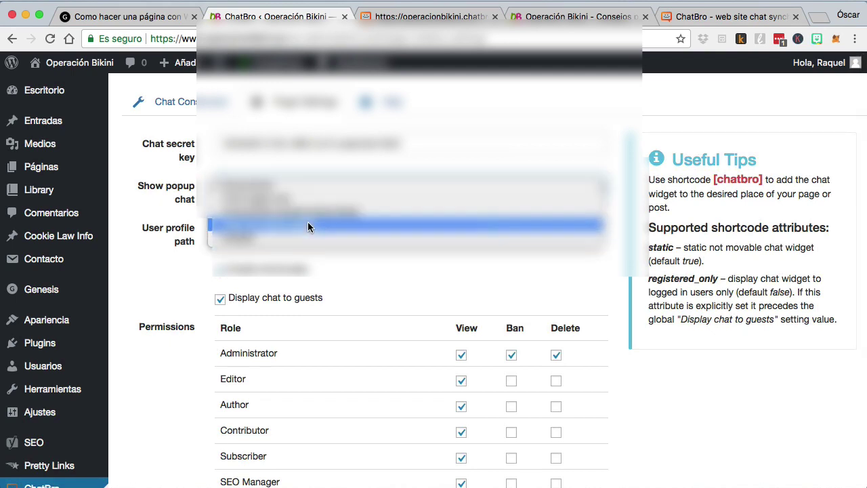
{"action": "left_click", "coordinate": [138, 289]}
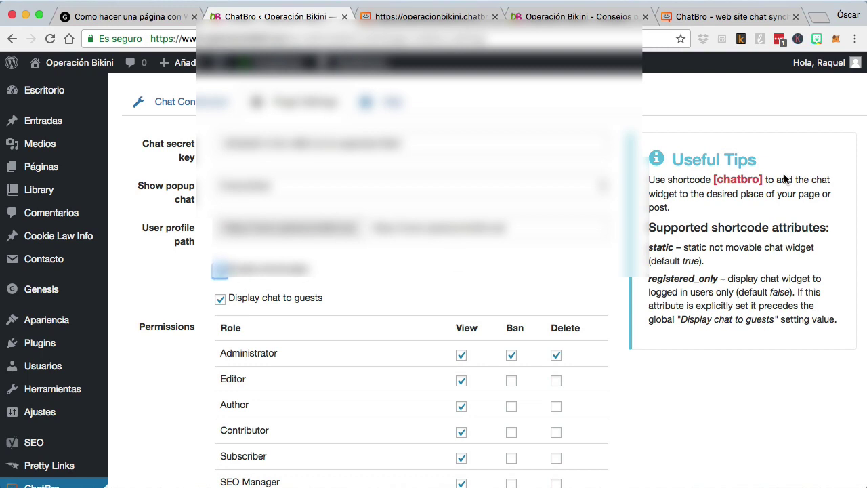
{"action": "left_click_drag", "start_coordinate": [714, 180], "coordinate": [763, 179]}
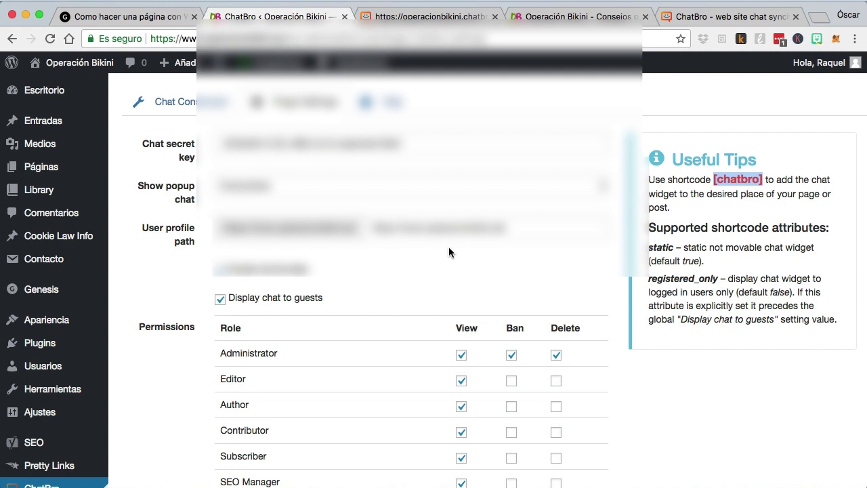
{"action": "scroll", "coordinate": [512, 261], "scroll_direction": "up", "scroll_amount": 1}
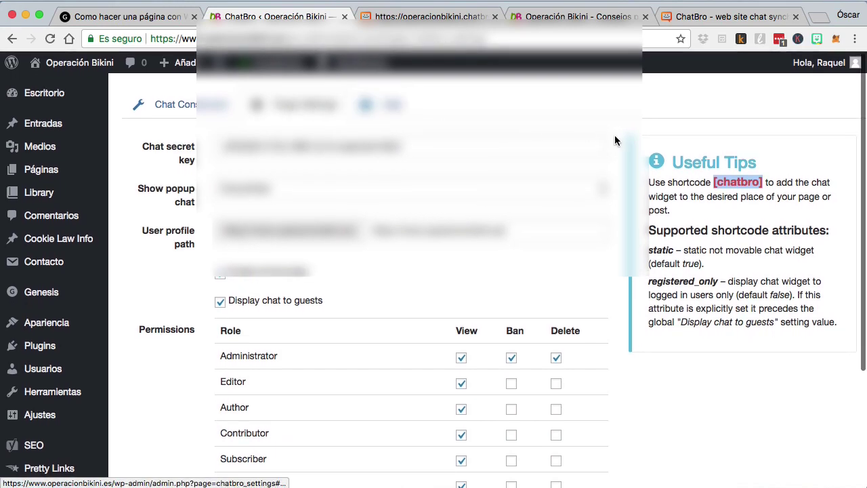
Step: Save the plugin settings and return to the Chat Constructor to review the chat's main properties
{"action": "scroll", "coordinate": [616, 138], "scroll_direction": "down", "scroll_amount": 5}
{"action": "left_click", "coordinate": [258, 400]}
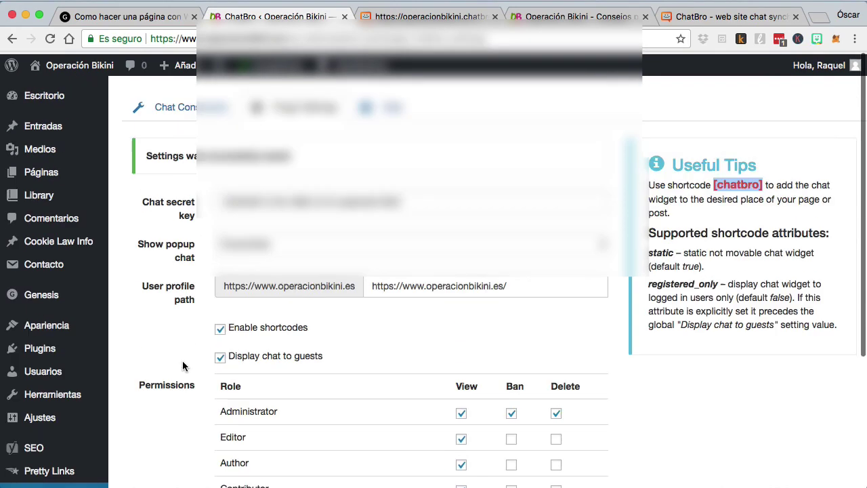
{"action": "left_click", "coordinate": [184, 105]}
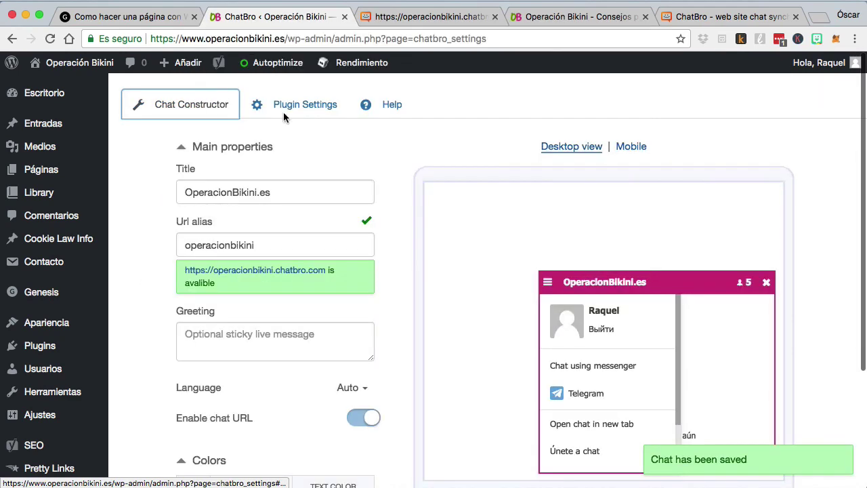
{"action": "scroll", "coordinate": [422, 130], "scroll_direction": "down", "scroll_amount": 2}
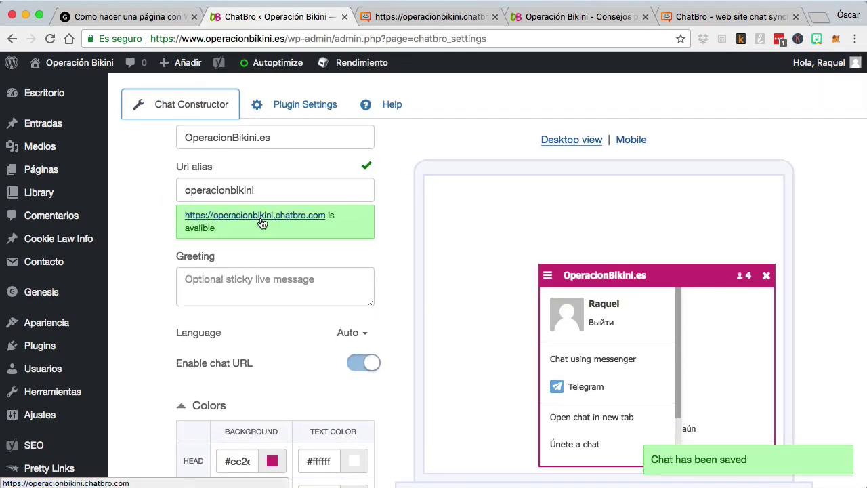
{"action": "scroll", "coordinate": [398, 207], "scroll_direction": "down", "scroll_amount": 3}
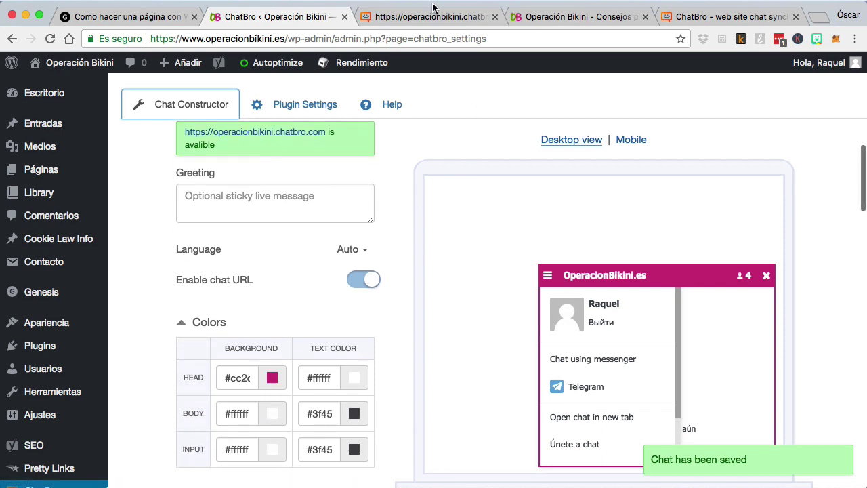
Step: Reload the Operación Bikini homepage and open the minimized chat to check it
{"action": "left_click", "coordinate": [515, 18]}
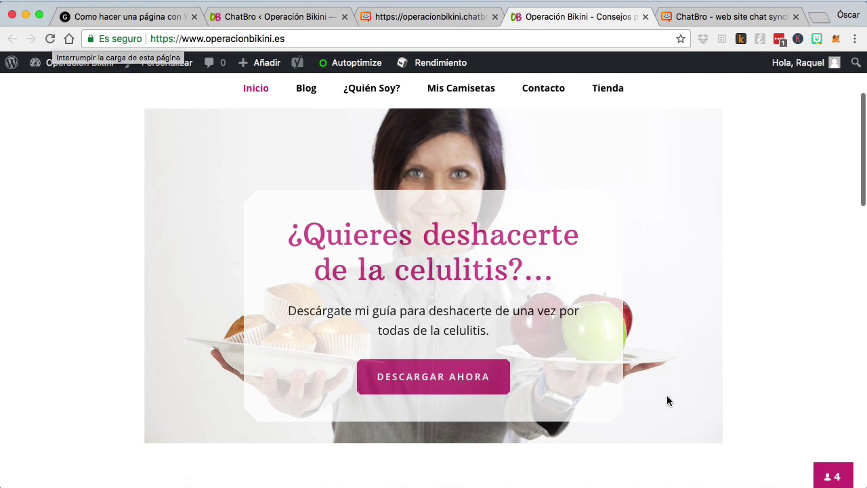
{"action": "left_click", "coordinate": [831, 477]}
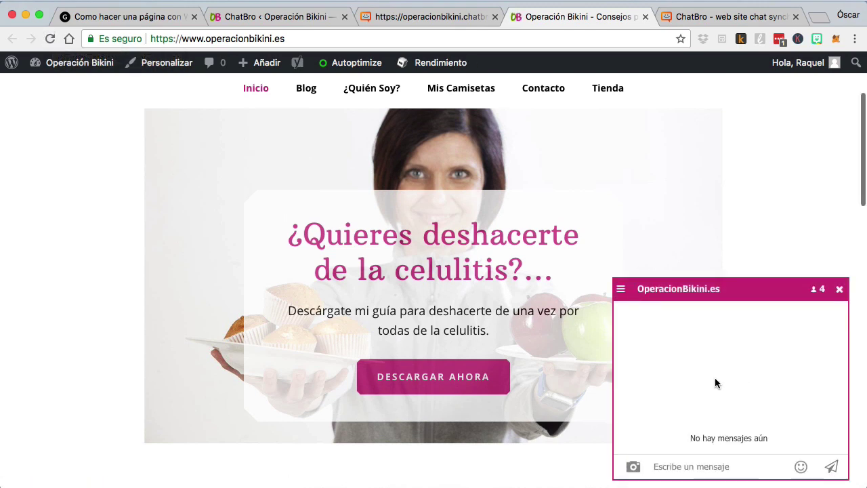
Step: Open the Telegram invitation page from the menu of the site's live chat
{"action": "left_click", "coordinate": [622, 290]}
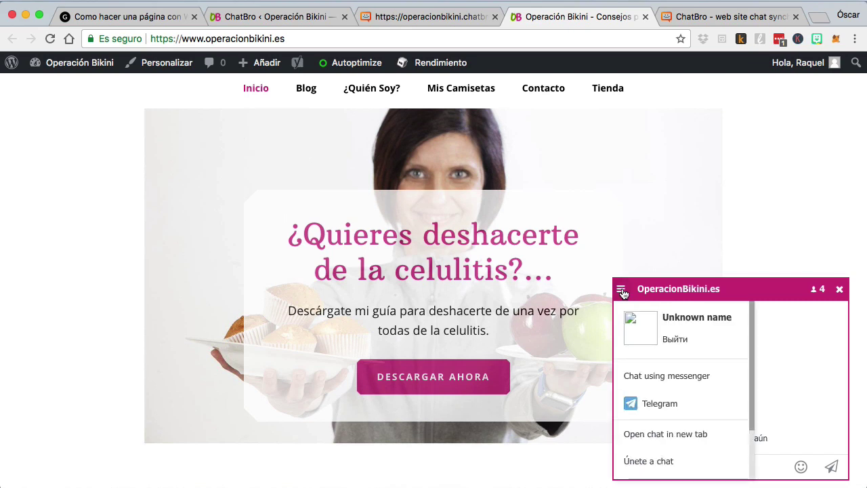
{"action": "left_click", "coordinate": [656, 404]}
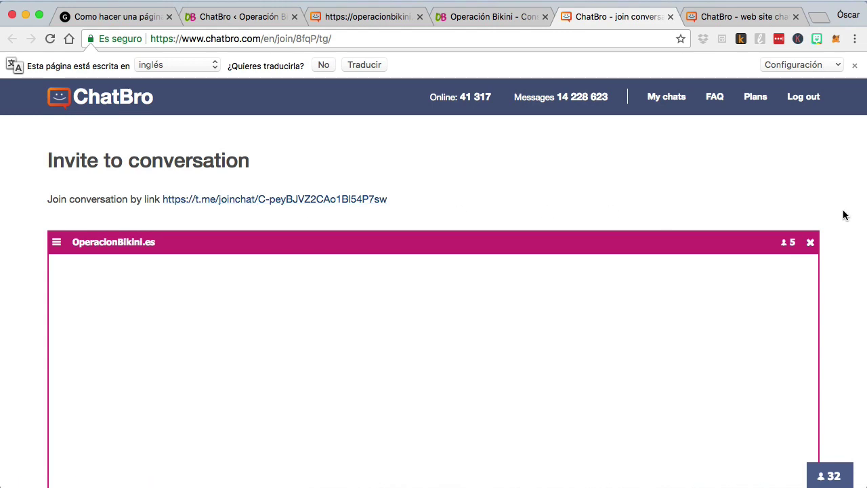
{"action": "scroll", "coordinate": [844, 215], "scroll_direction": "down", "scroll_amount": 8}
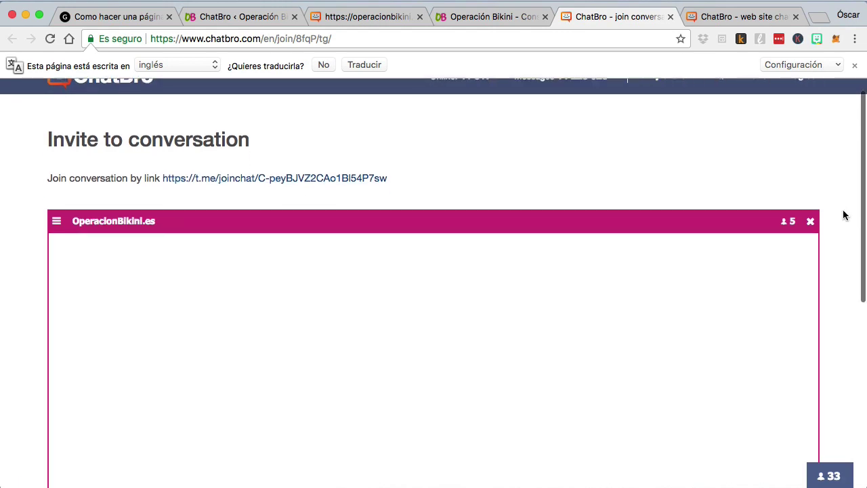
{"action": "scroll", "coordinate": [844, 215], "scroll_direction": "up", "scroll_amount": 8}
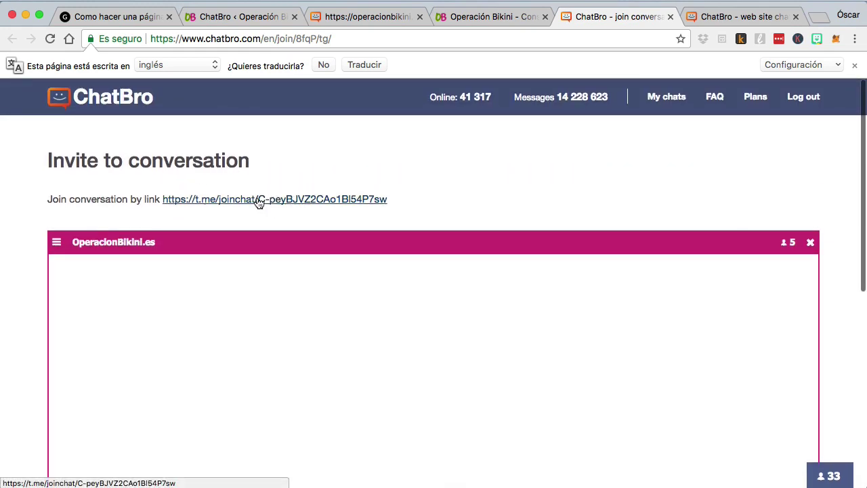
Step: Follow the invitation link and join the OperacionBikini.es group in the Telegram app
{"action": "left_click", "coordinate": [259, 200]}
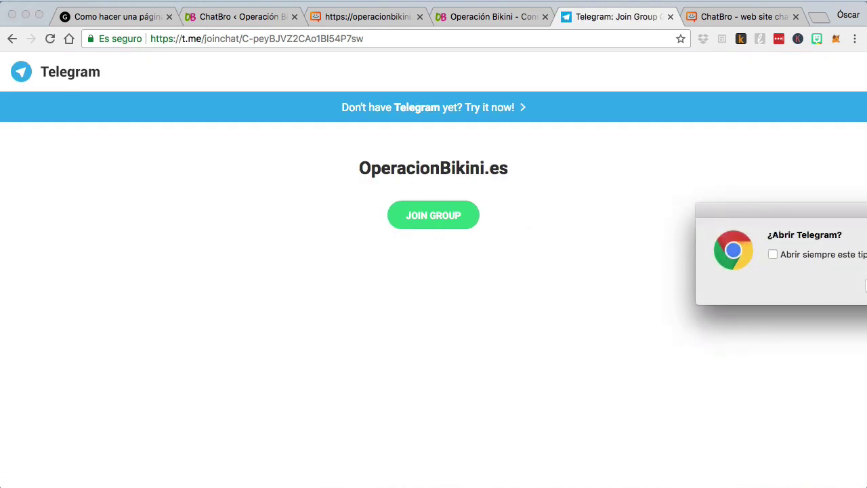
{"action": "key", "text": "Escape"}
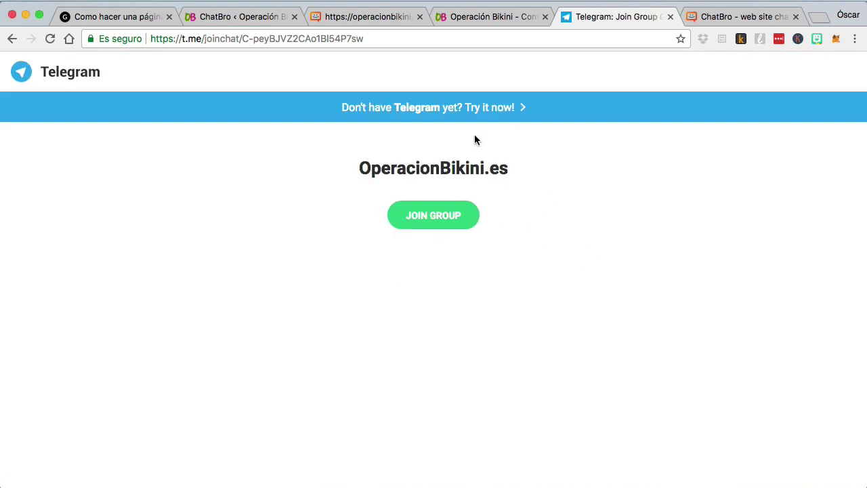
{"action": "left_click", "coordinate": [442, 220]}
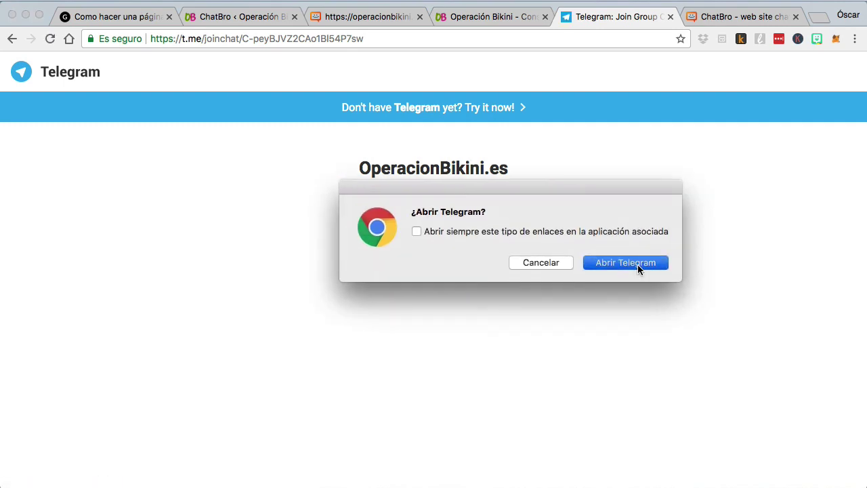
{"action": "left_click", "coordinate": [638, 265]}
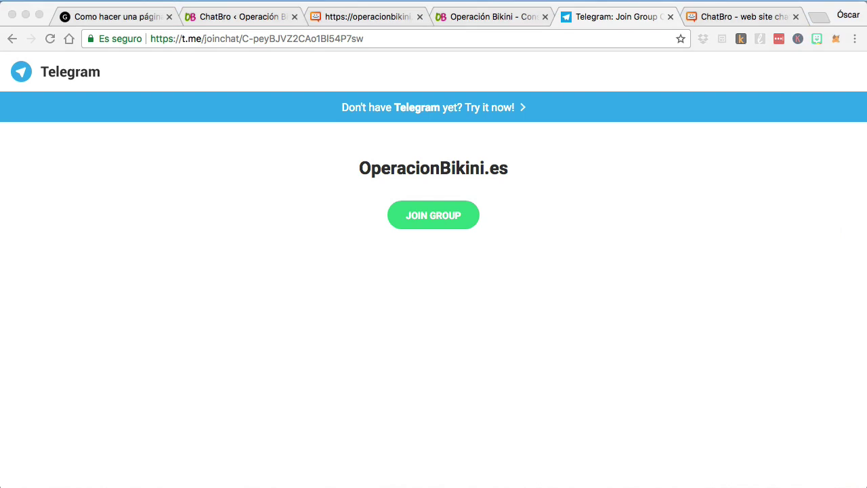
Step: Minimize and reopen the chat on the Operación Bikini homepage, and check the Telegram message there and on the standalone chat page
{"action": "left_click", "coordinate": [231, 20]}
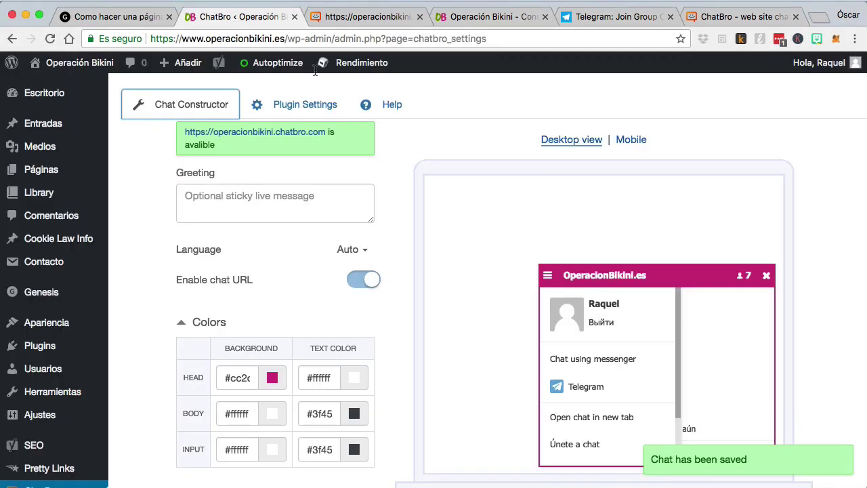
{"action": "left_click", "coordinate": [465, 18]}
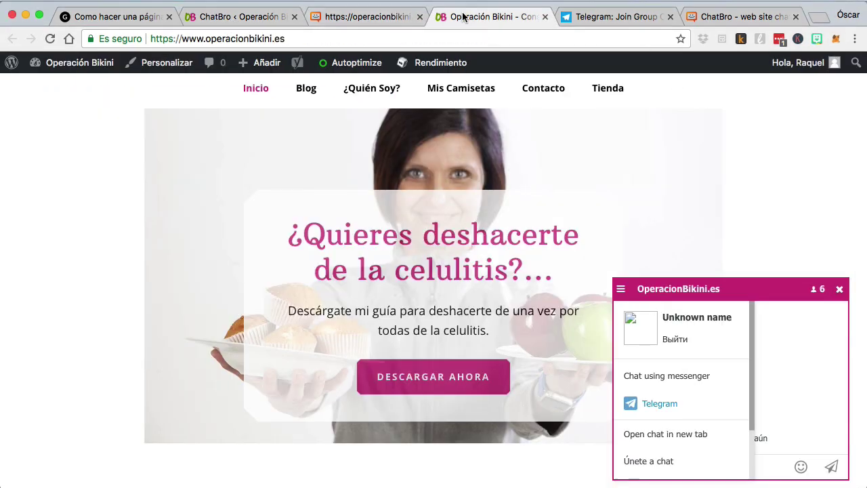
{"action": "left_click", "coordinate": [843, 317]}
{"action": "left_click", "coordinate": [840, 288]}
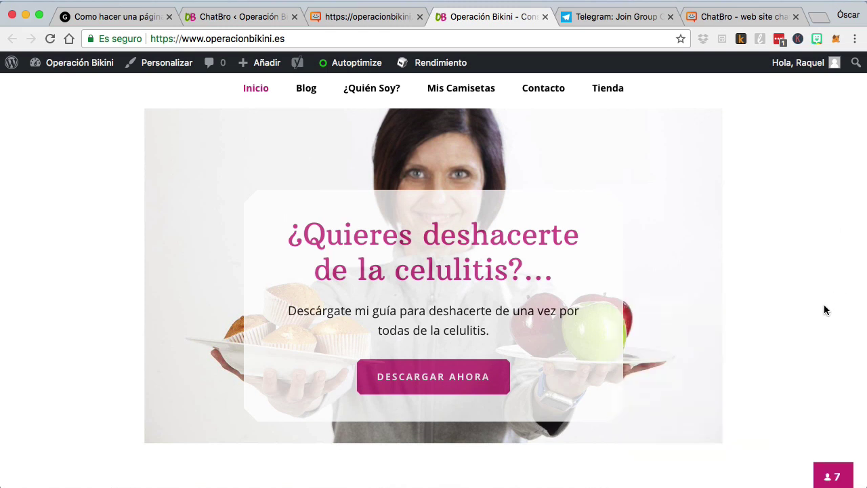
{"action": "left_click", "coordinate": [824, 471]}
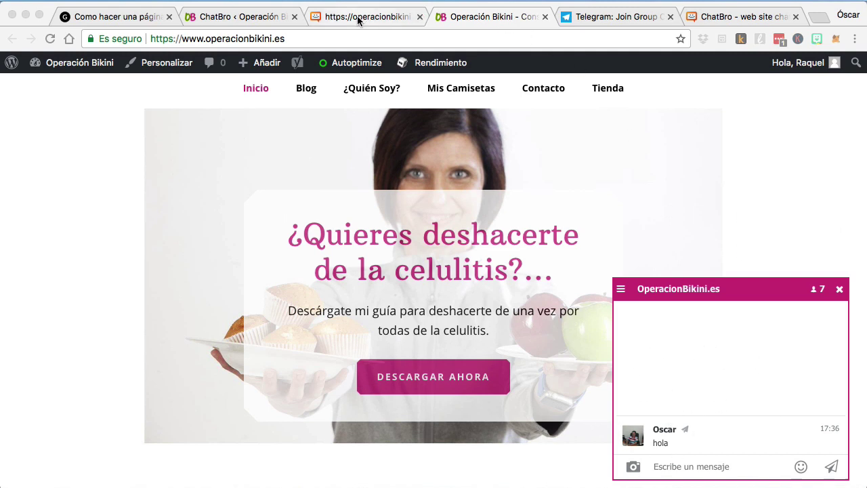
{"action": "left_click", "coordinate": [334, 17]}
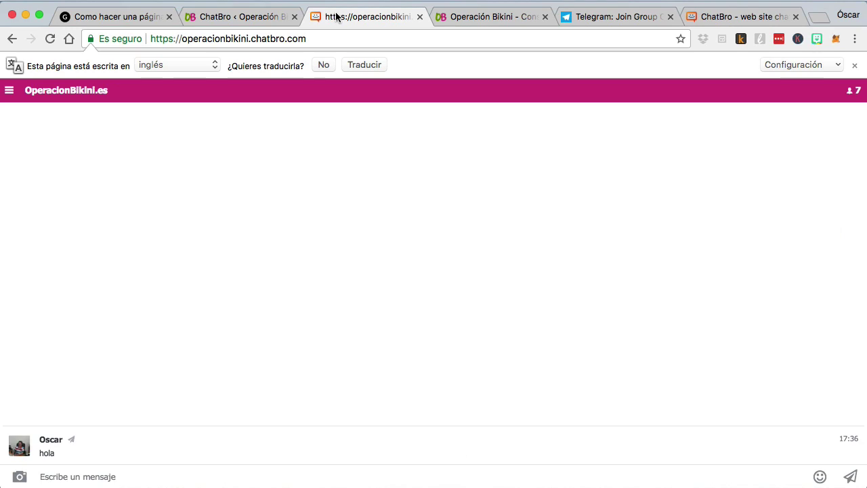
Step: Return to the ChatBro settings and look through all Chat Constructor sections, including the Administration options
{"action": "left_click", "coordinate": [234, 16]}
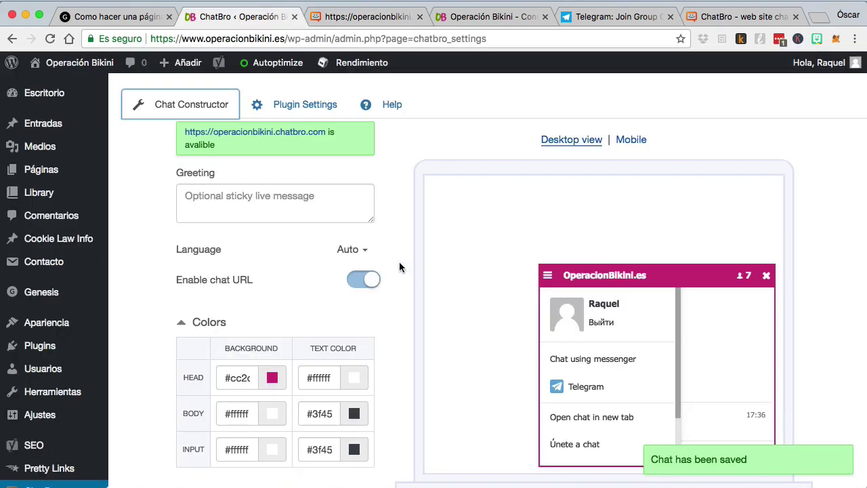
{"action": "scroll", "coordinate": [399, 262], "scroll_direction": "up", "scroll_amount": 3}
{"action": "scroll", "coordinate": [398, 260], "scroll_direction": "down", "scroll_amount": 2}
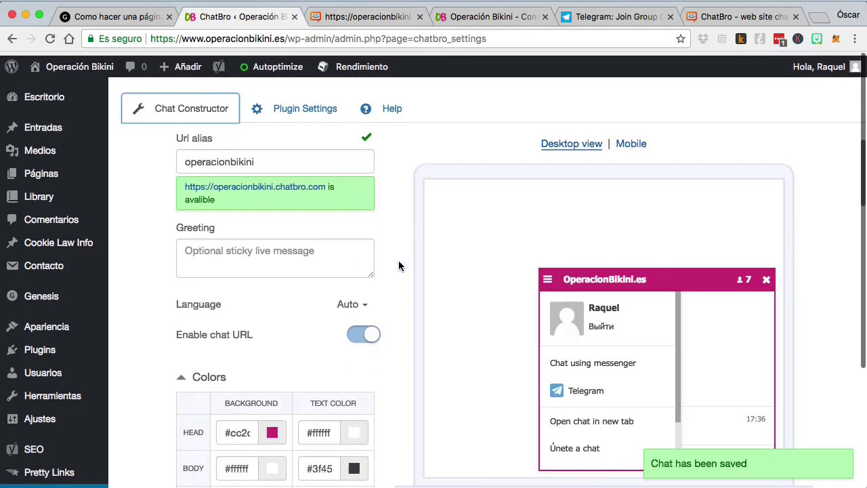
{"action": "scroll", "coordinate": [399, 260], "scroll_direction": "down", "scroll_amount": 10}
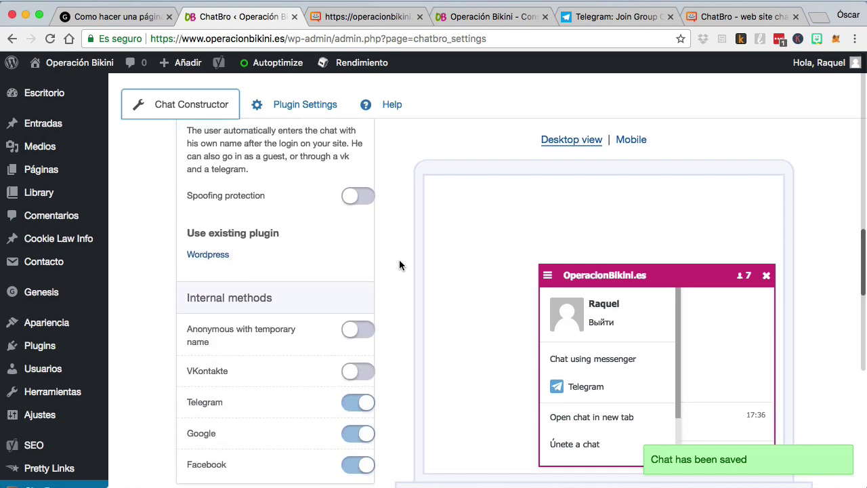
{"action": "scroll", "coordinate": [399, 262], "scroll_direction": "up", "scroll_amount": 3}
{"action": "scroll", "coordinate": [399, 262], "scroll_direction": "down", "scroll_amount": 6}
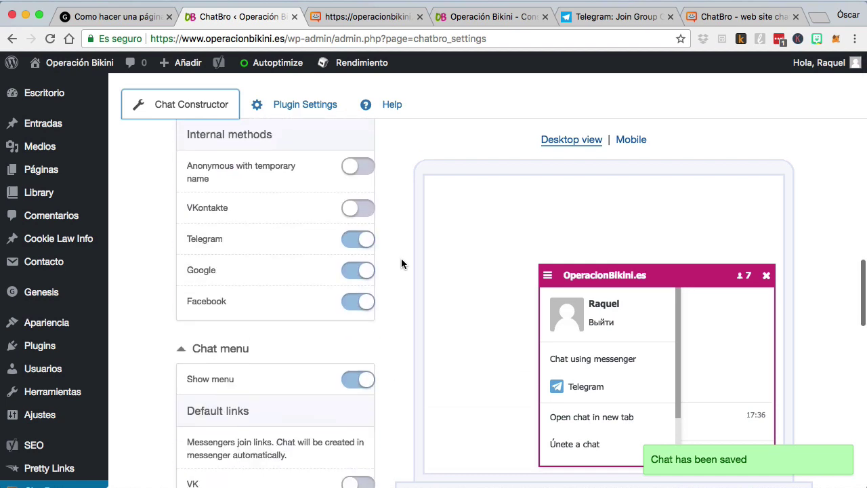
{"action": "scroll", "coordinate": [402, 263], "scroll_direction": "down", "scroll_amount": 8}
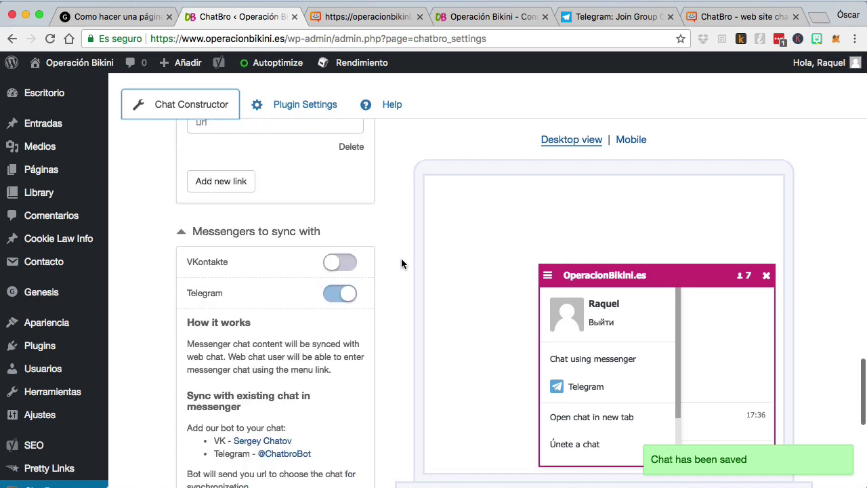
{"action": "scroll", "coordinate": [401, 262], "scroll_direction": "down", "scroll_amount": 8}
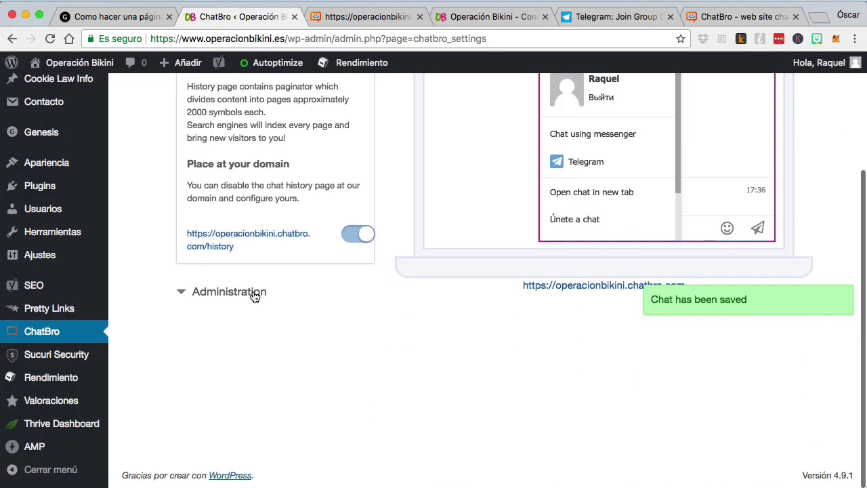
{"action": "left_click", "coordinate": [254, 293]}
{"action": "scroll", "coordinate": [298, 283], "scroll_direction": "down", "scroll_amount": 6}
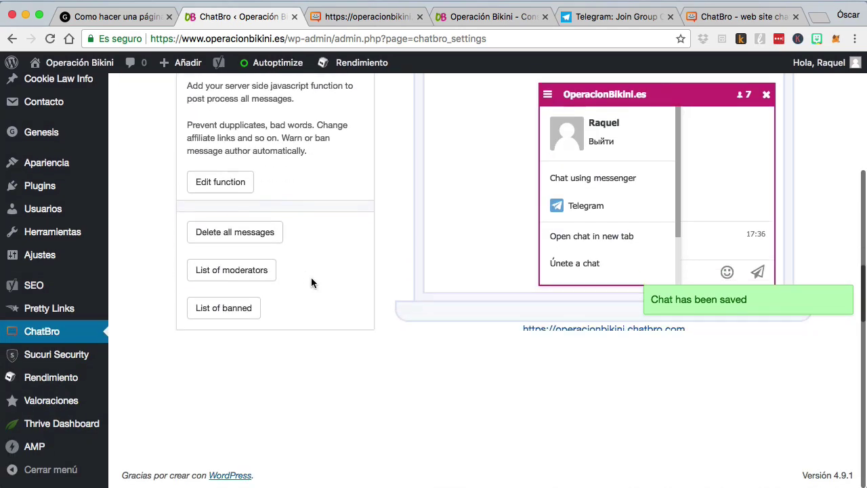
{"action": "scroll", "coordinate": [311, 277], "scroll_direction": "up", "scroll_amount": 5}
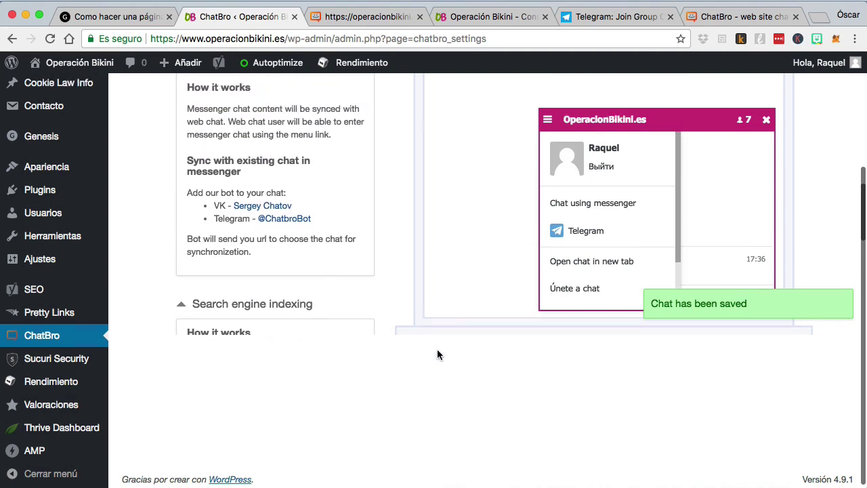
{"action": "scroll", "coordinate": [331, 215], "scroll_direction": "up", "scroll_amount": 10}
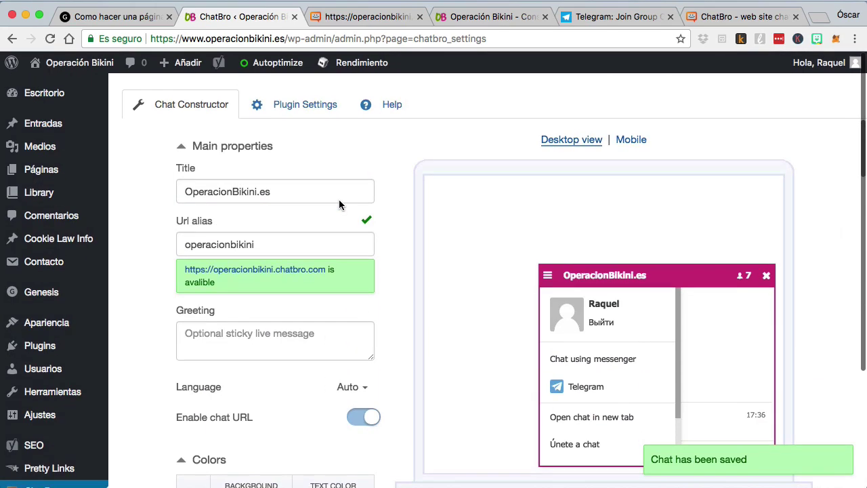
Step: Collapse the Main properties, Colors and Default view sections and review the Users authentication options
{"action": "left_click", "coordinate": [239, 147]}
{"action": "left_click", "coordinate": [205, 169]}
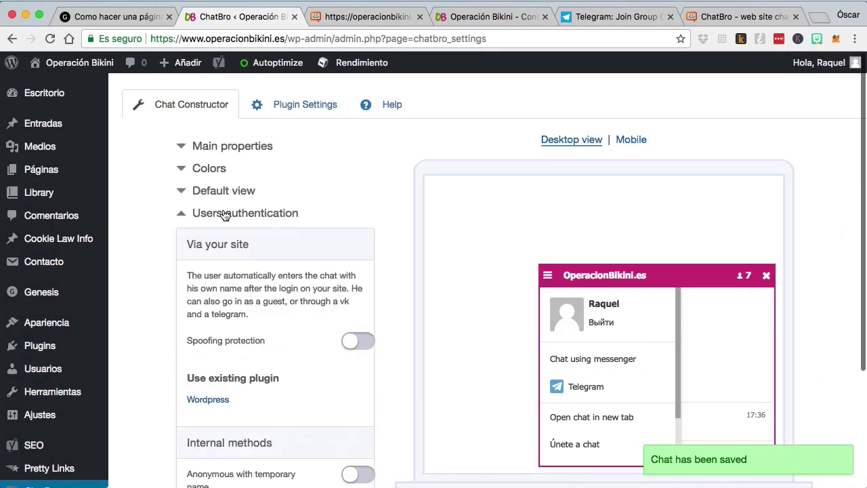
{"action": "scroll", "coordinate": [296, 241], "scroll_direction": "down", "scroll_amount": 3}
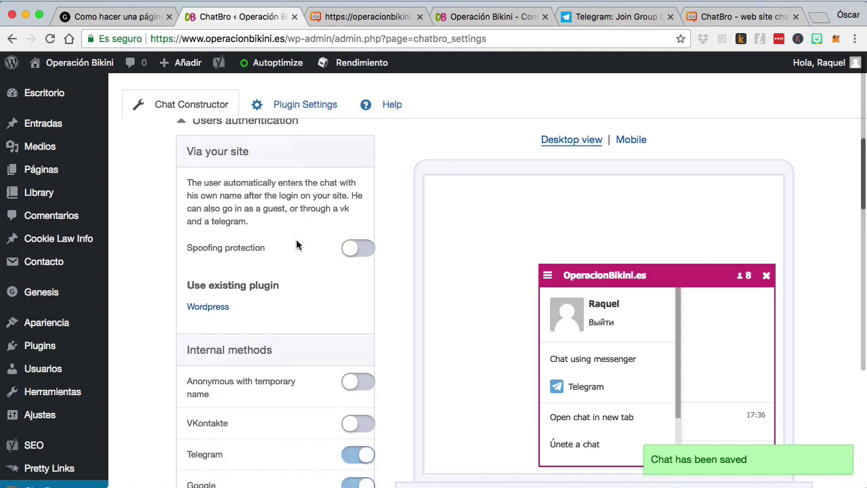
{"action": "scroll", "coordinate": [296, 239], "scroll_direction": "down", "scroll_amount": 3}
{"action": "scroll", "coordinate": [296, 239], "scroll_direction": "up", "scroll_amount": 5}
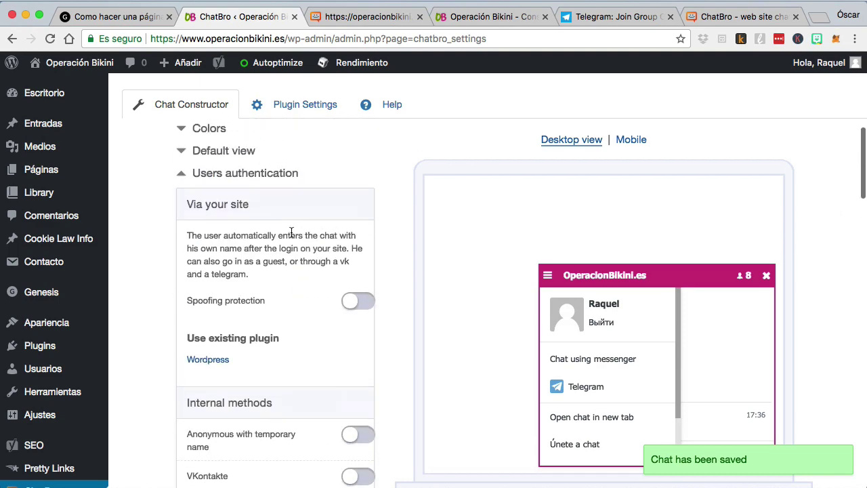
{"action": "scroll", "coordinate": [291, 233], "scroll_direction": "up", "scroll_amount": 2}
{"action": "left_click", "coordinate": [293, 214]}
Step: Expand the Default view section and try switching the Upload files permission off and back on
{"action": "left_click", "coordinate": [251, 199]}
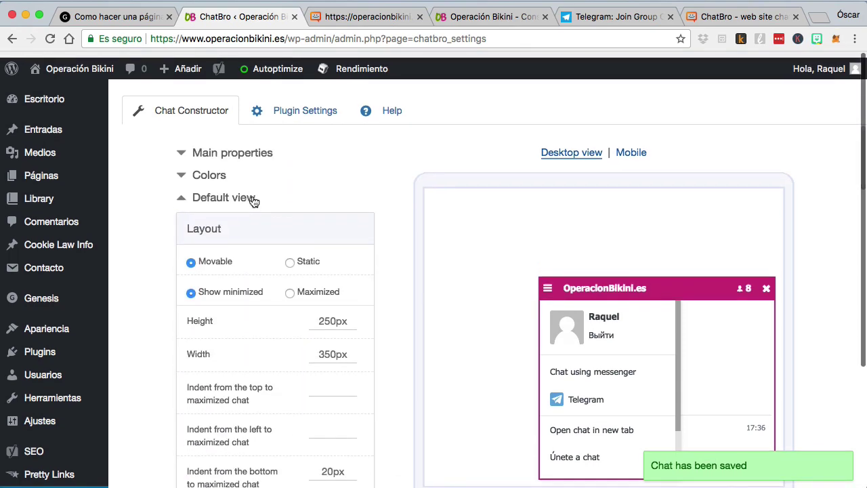
{"action": "scroll", "coordinate": [294, 197], "scroll_direction": "down", "scroll_amount": 10}
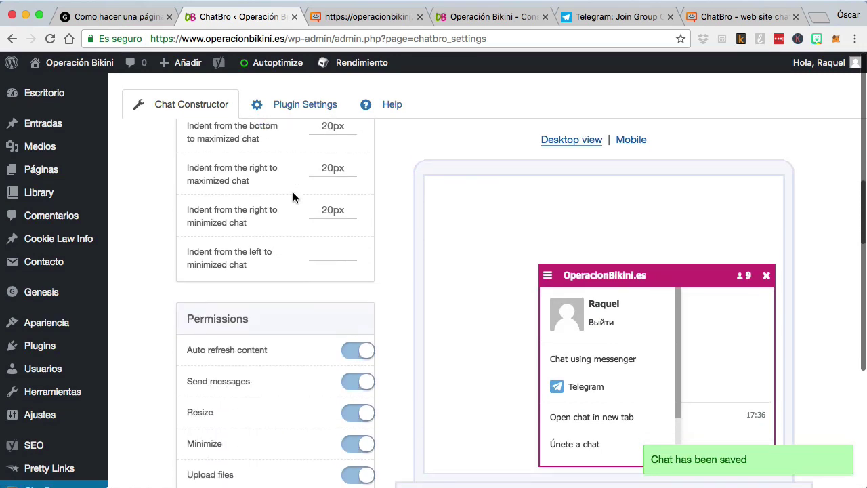
{"action": "scroll", "coordinate": [293, 193], "scroll_direction": "down", "scroll_amount": 3}
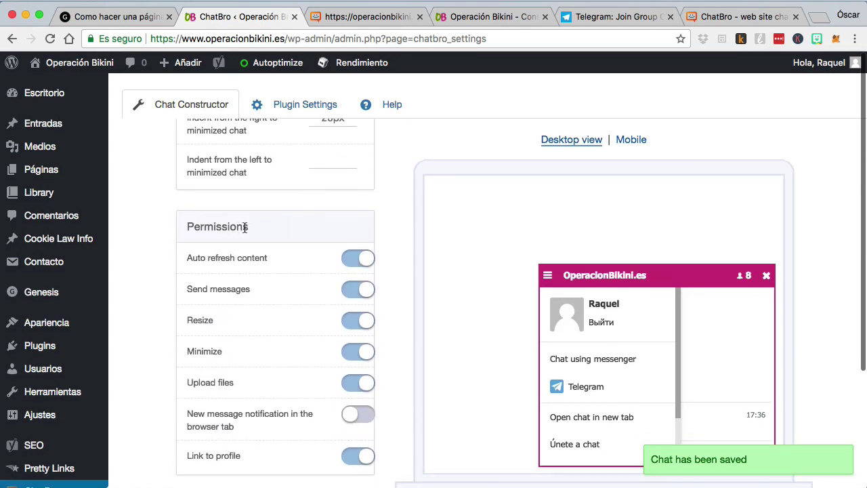
{"action": "scroll", "coordinate": [245, 228], "scroll_direction": "down", "scroll_amount": 2}
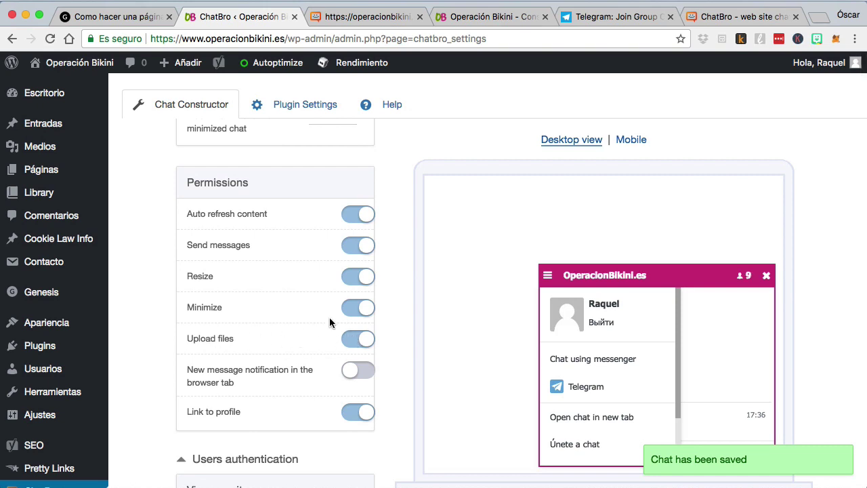
{"action": "left_click", "coordinate": [345, 340]}
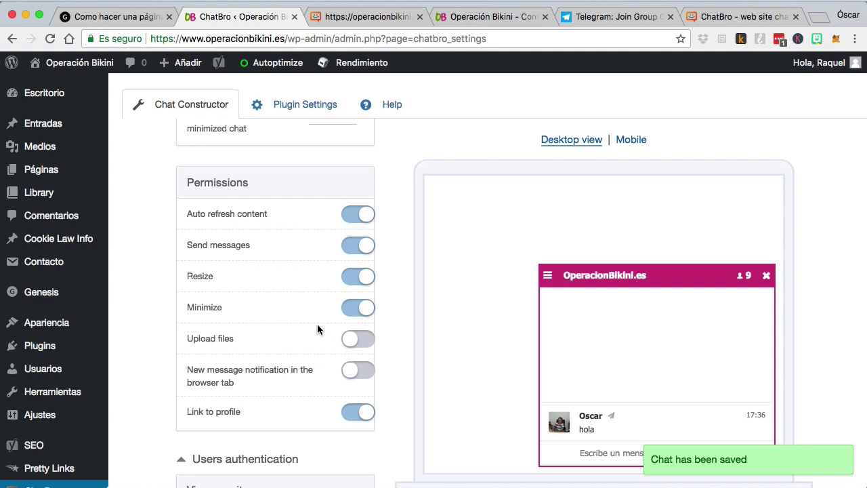
{"action": "left_click", "coordinate": [357, 341]}
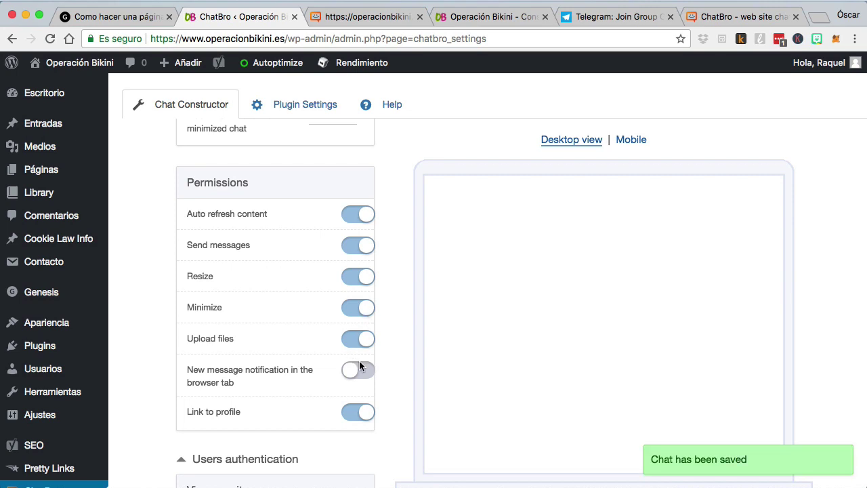